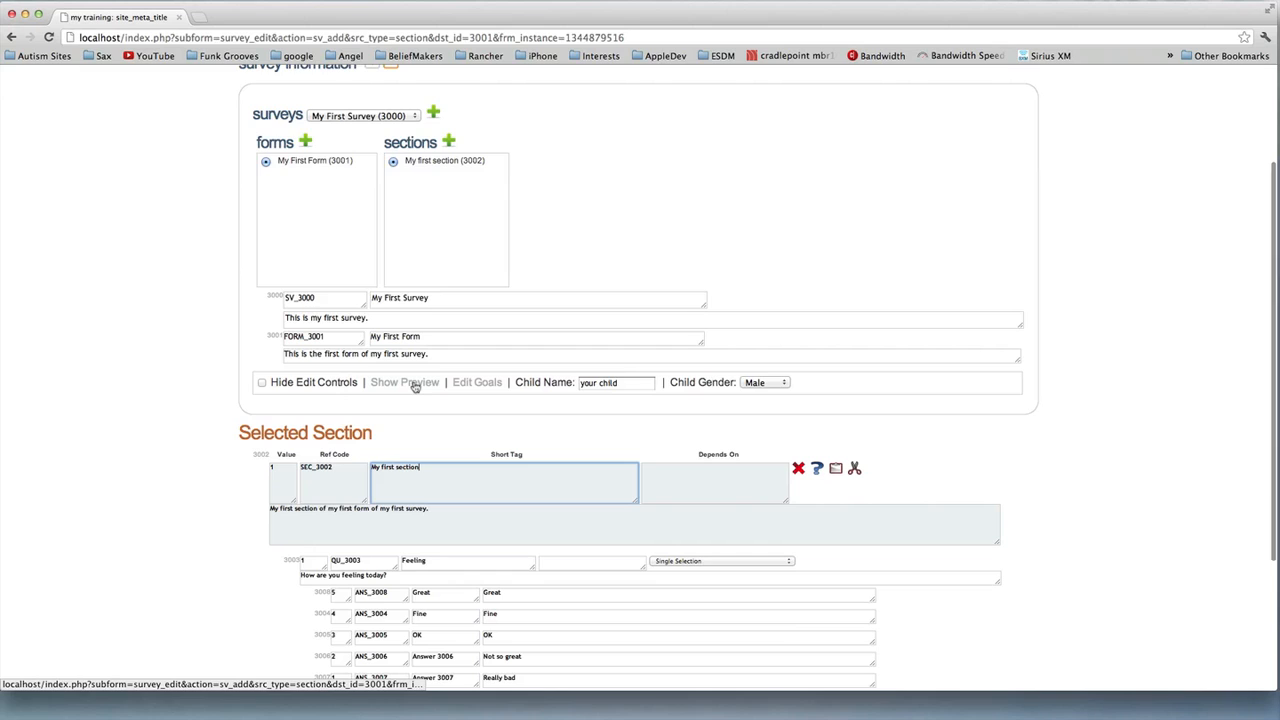
- Preview My first section as respondents see it, and close the preview
{"action": "left_click", "coordinate": [414, 385]}
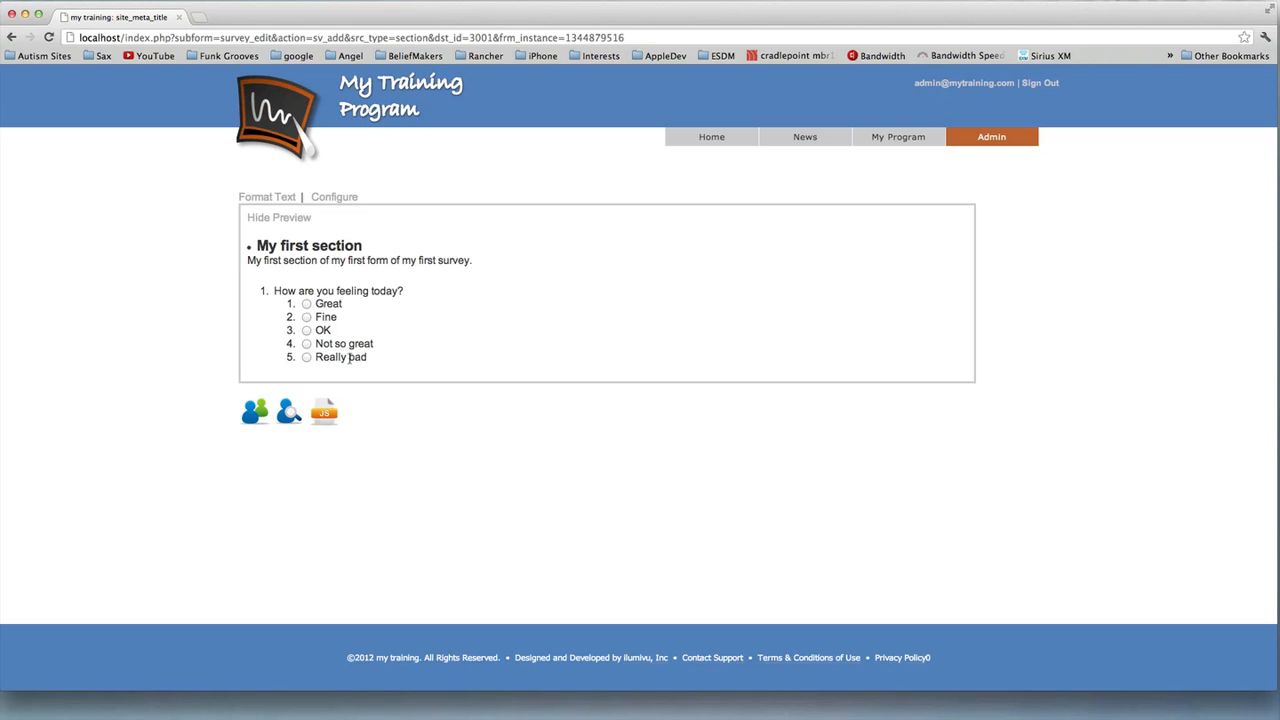
{"action": "left_click", "coordinate": [274, 218]}
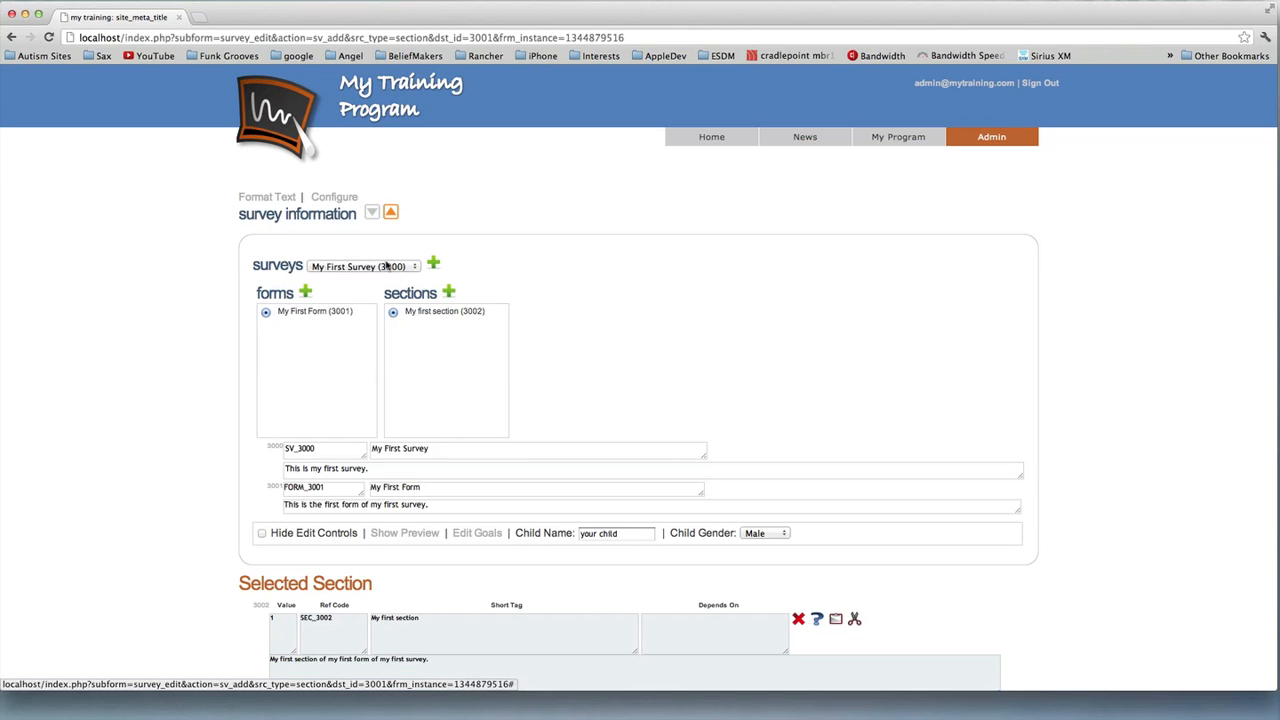
- Go to My Surveys and assign My First Survey to the administrator account as respondent, without date limits
{"action": "mouse_move", "coordinate": [900, 138]}
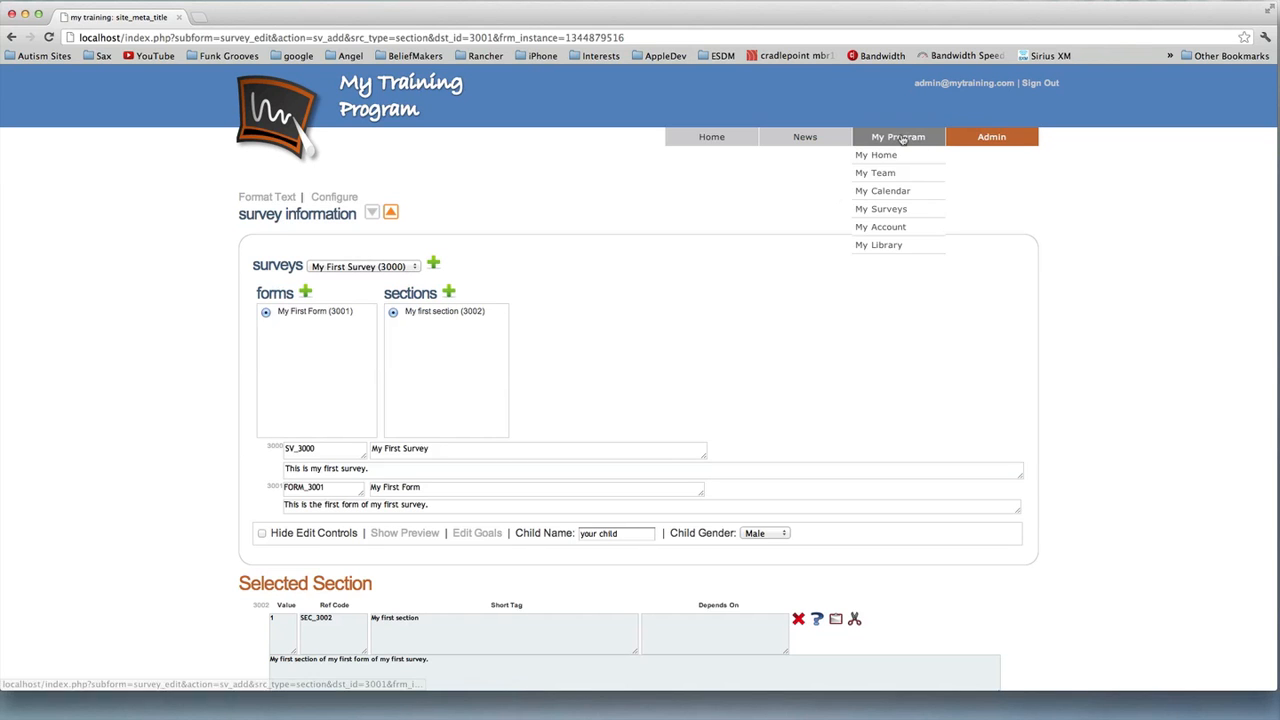
{"action": "left_click", "coordinate": [906, 216]}
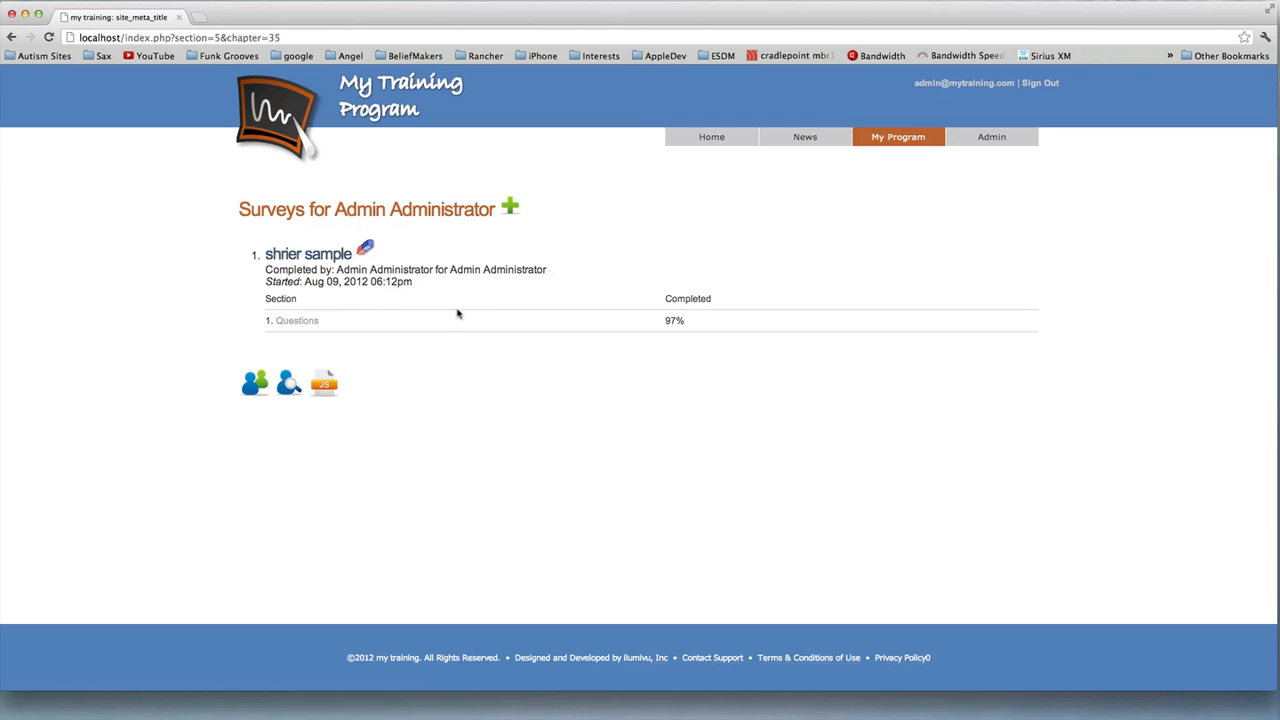
{"action": "left_click", "coordinate": [510, 205]}
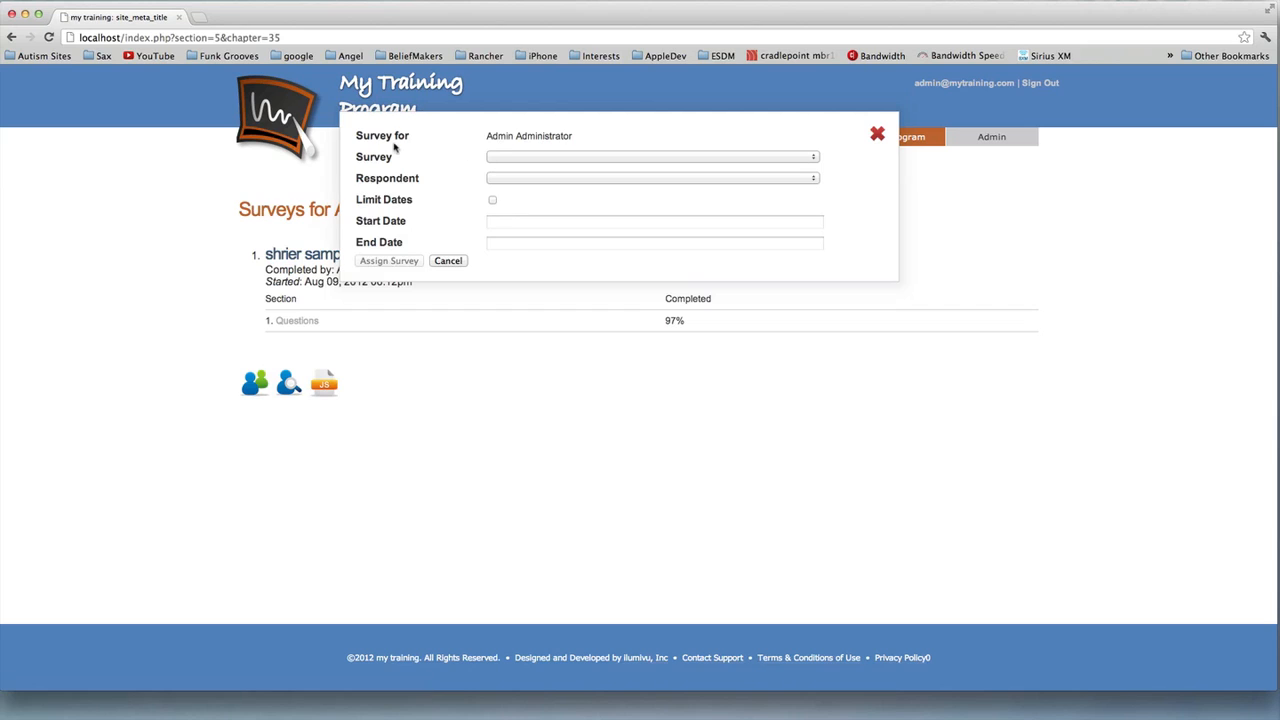
{"action": "left_click", "coordinate": [550, 157]}
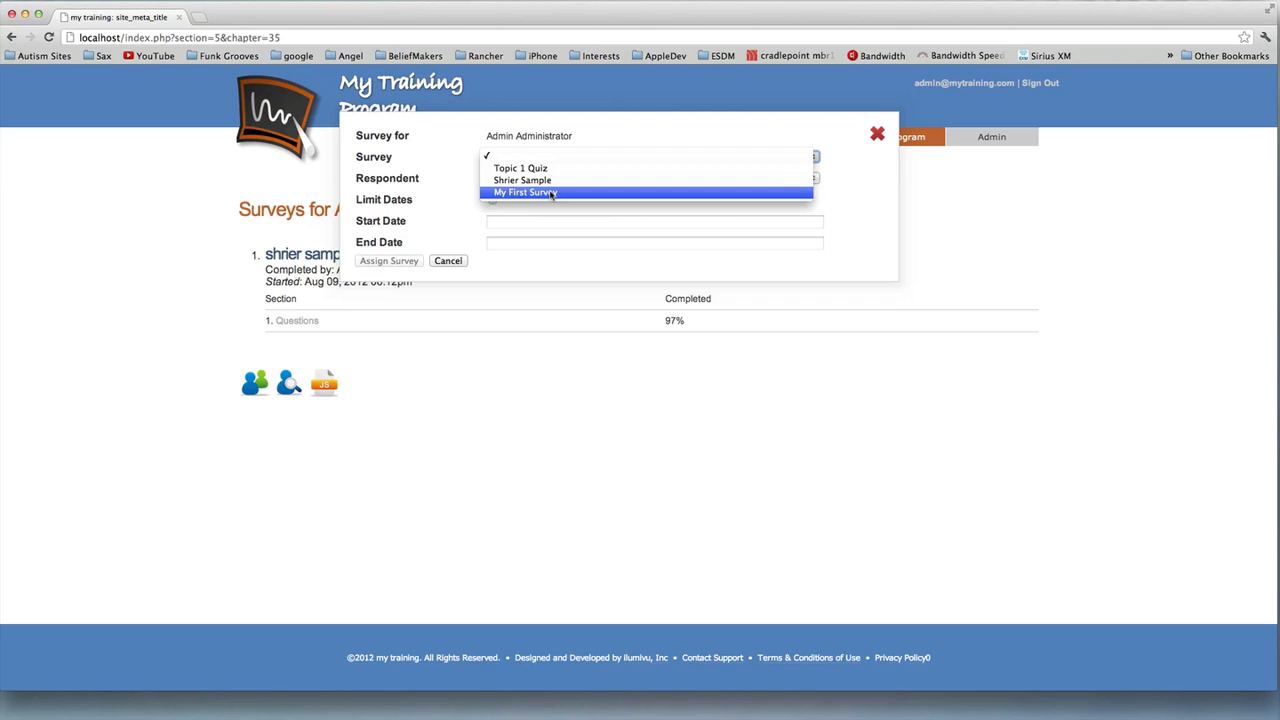
{"action": "left_click", "coordinate": [551, 193]}
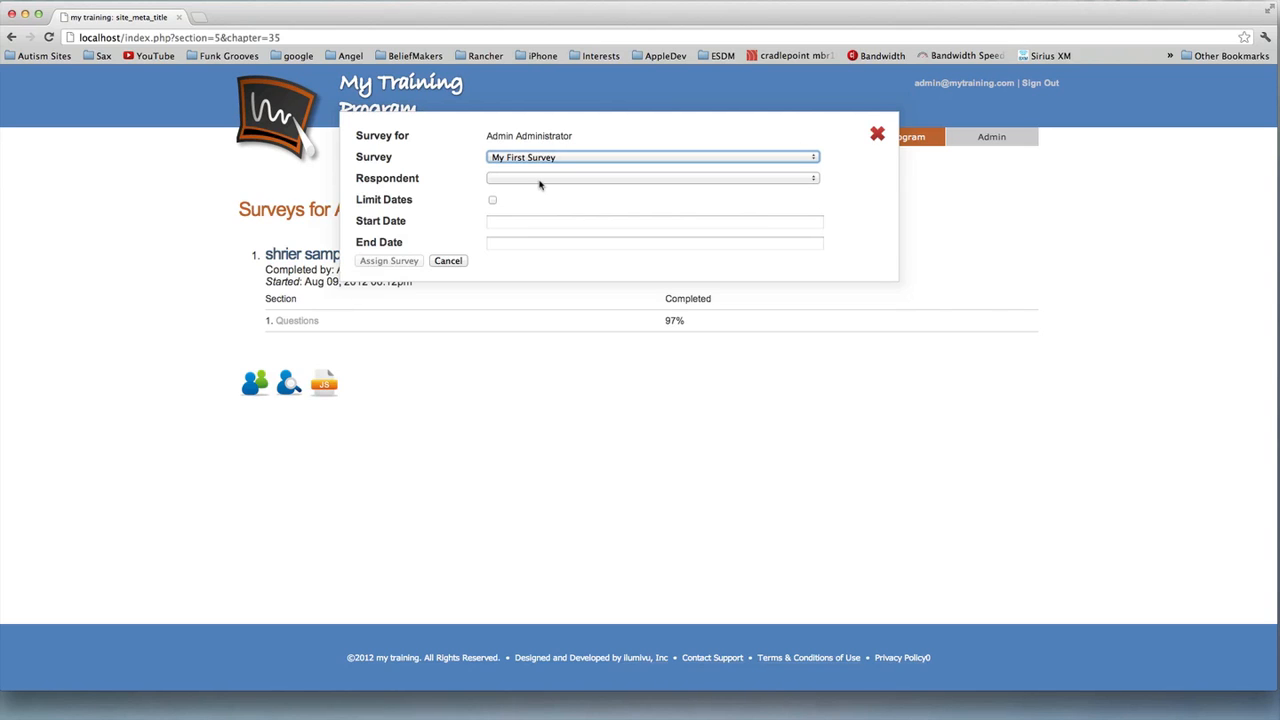
{"action": "left_click", "coordinate": [536, 179]}
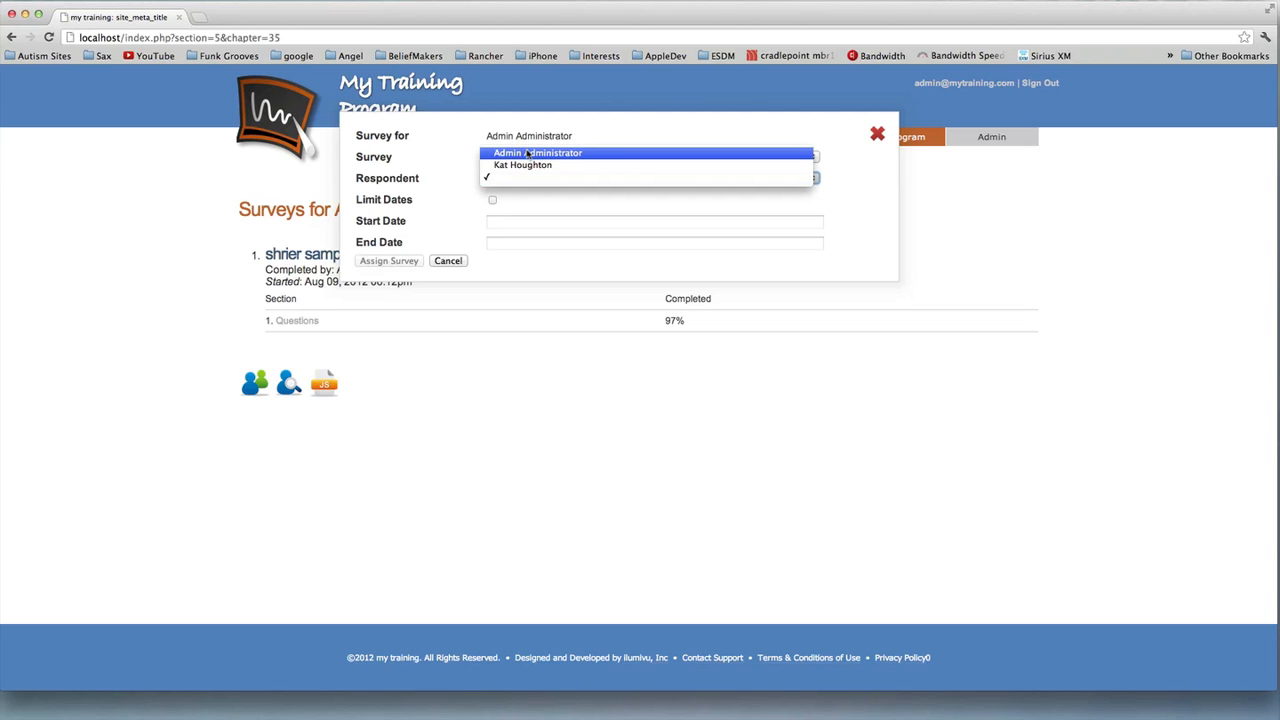
{"action": "left_click", "coordinate": [527, 153]}
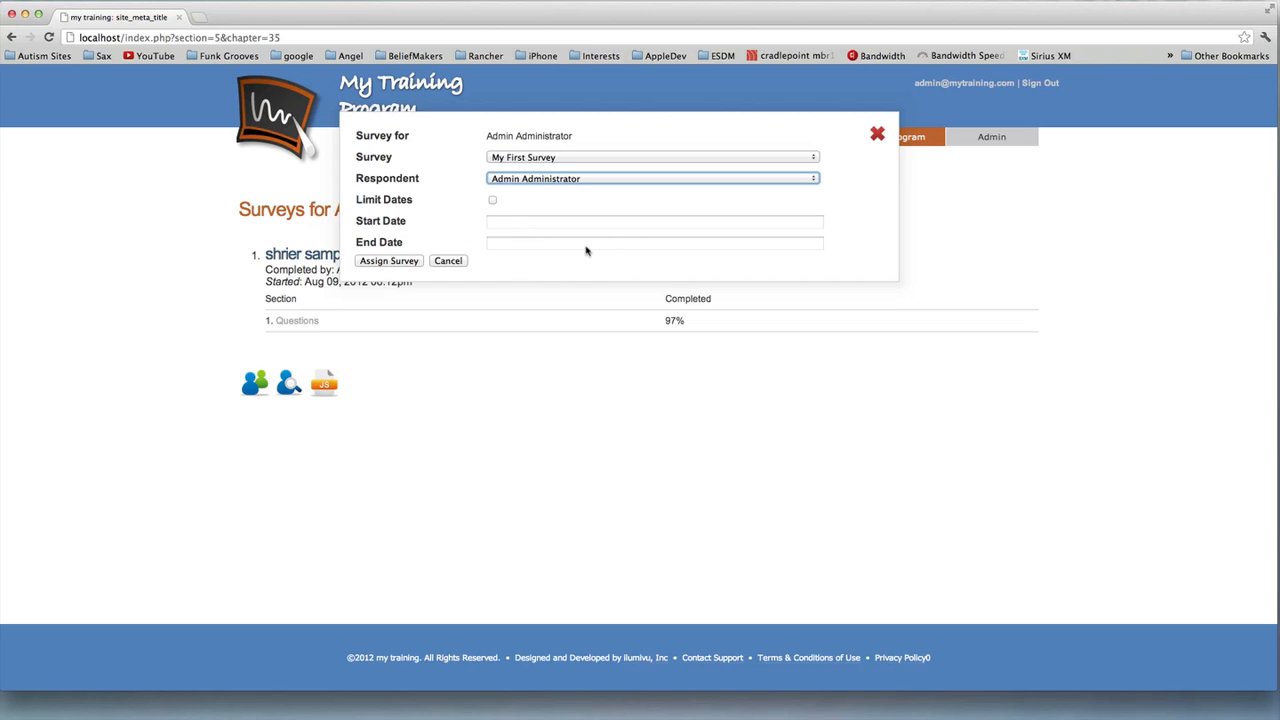
{"action": "left_click", "coordinate": [399, 260]}
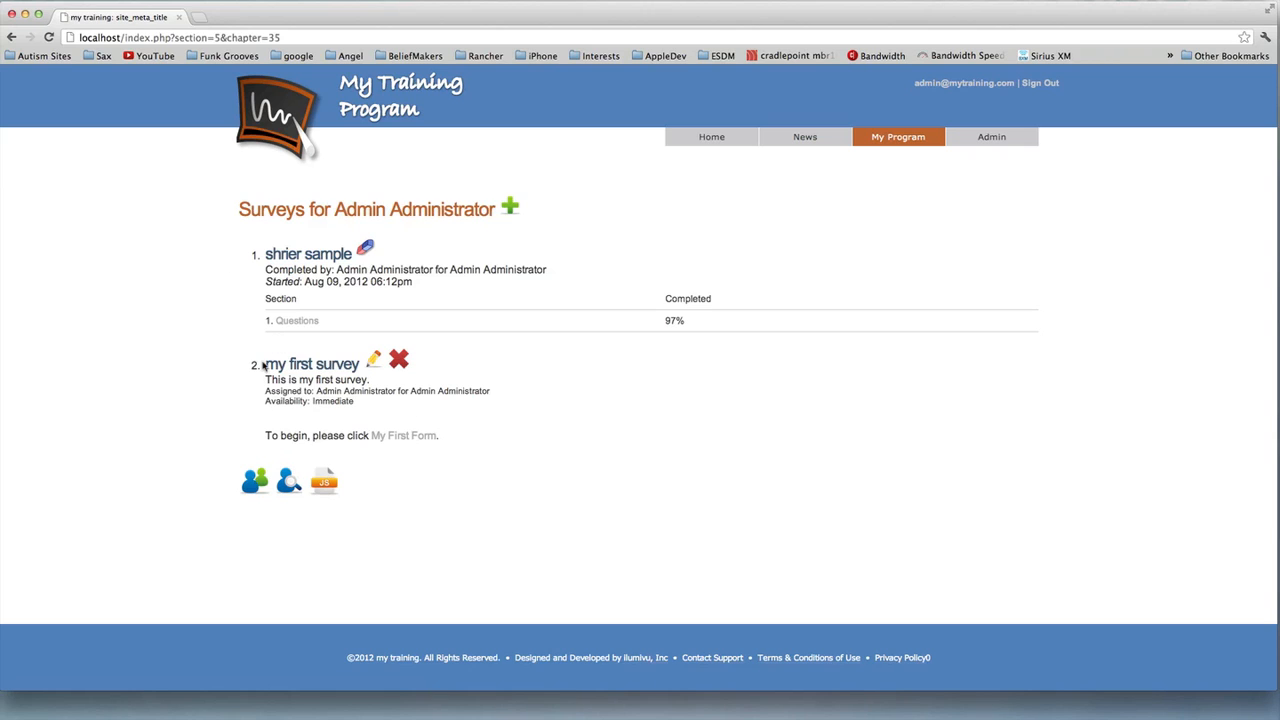
- Start My First Form, answer the feeling question with Really bad, leave the follow-up blank, and return to the survey list
{"action": "left_click", "coordinate": [418, 438]}
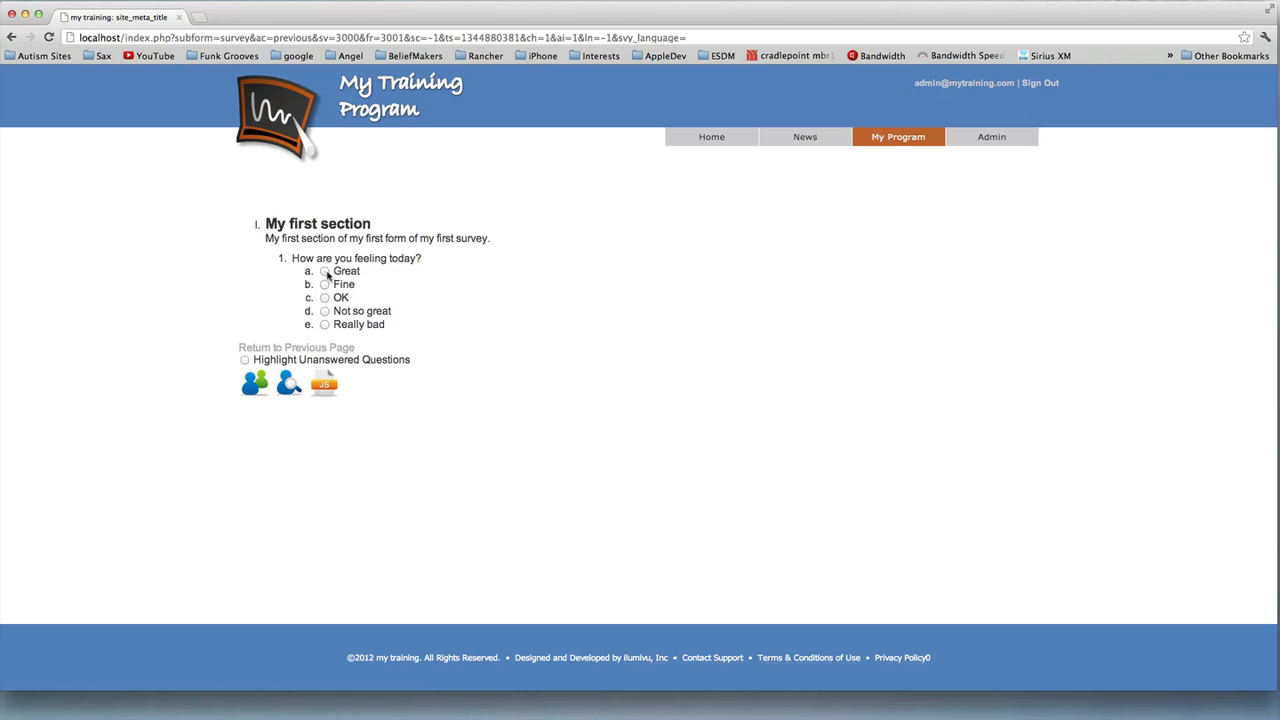
{"action": "left_click", "coordinate": [325, 272]}
{"action": "left_click", "coordinate": [324, 325]}
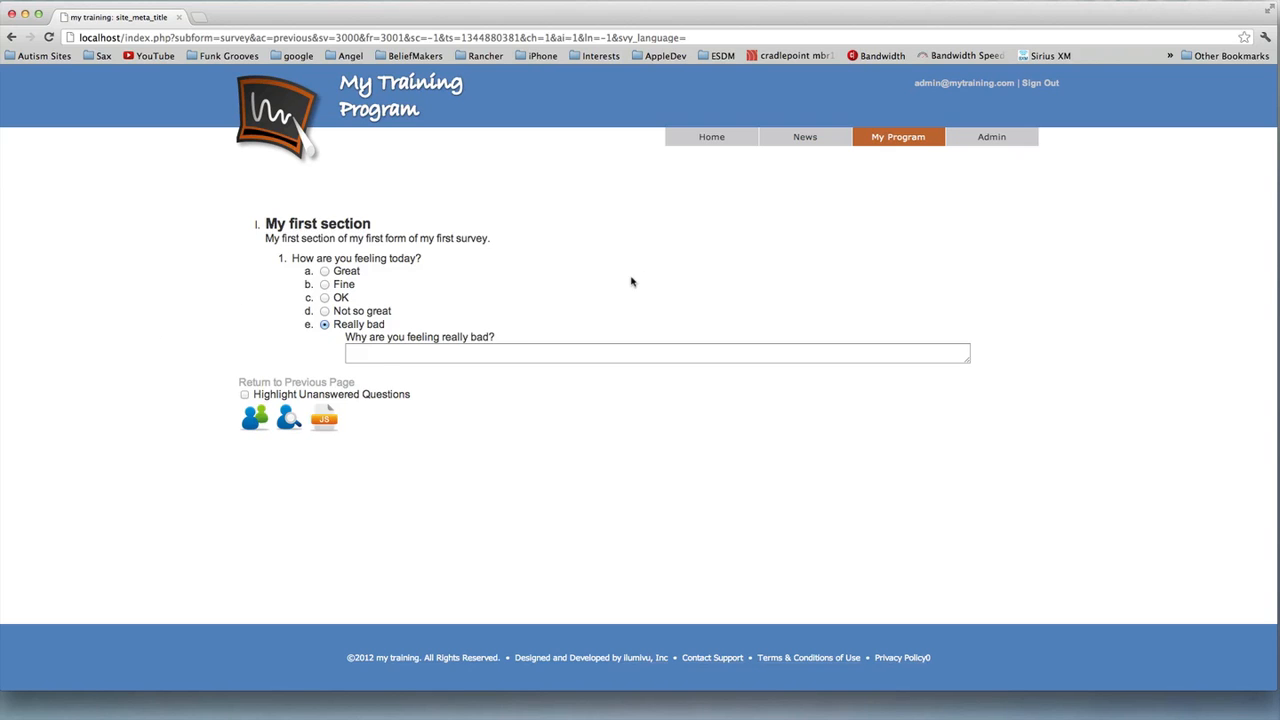
{"action": "mouse_move", "coordinate": [920, 136]}
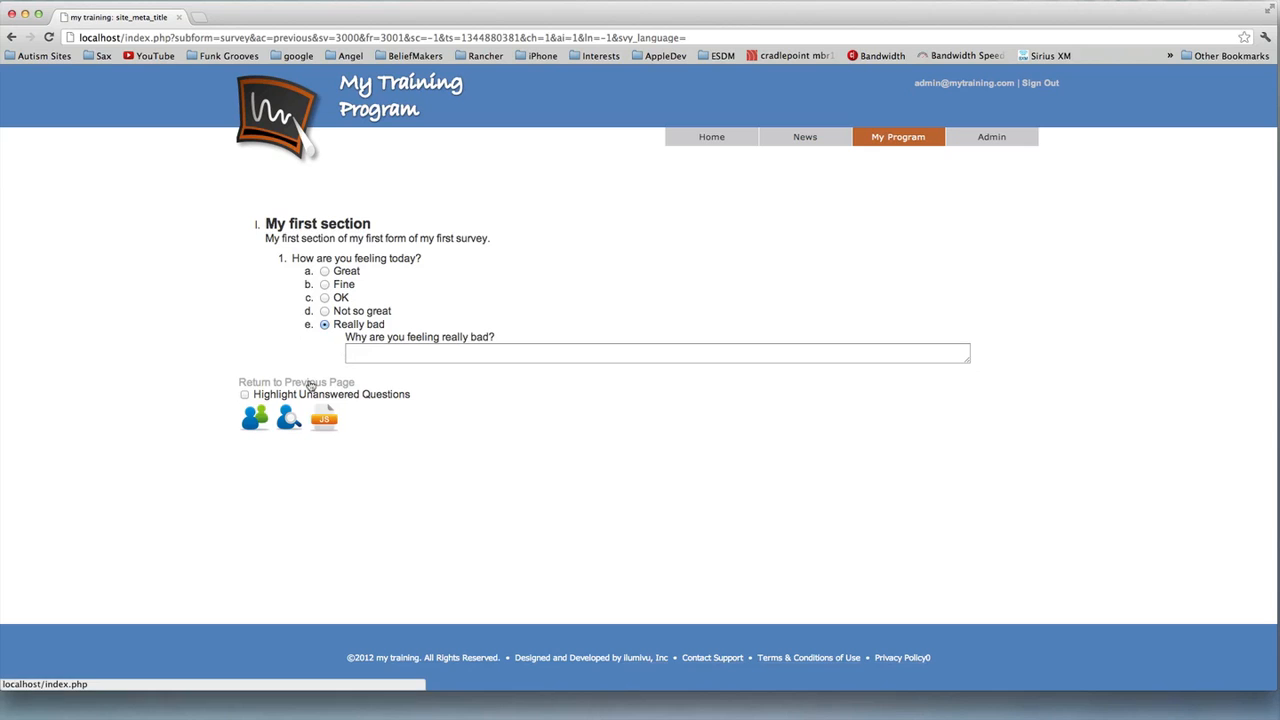
{"action": "left_click", "coordinate": [310, 385]}
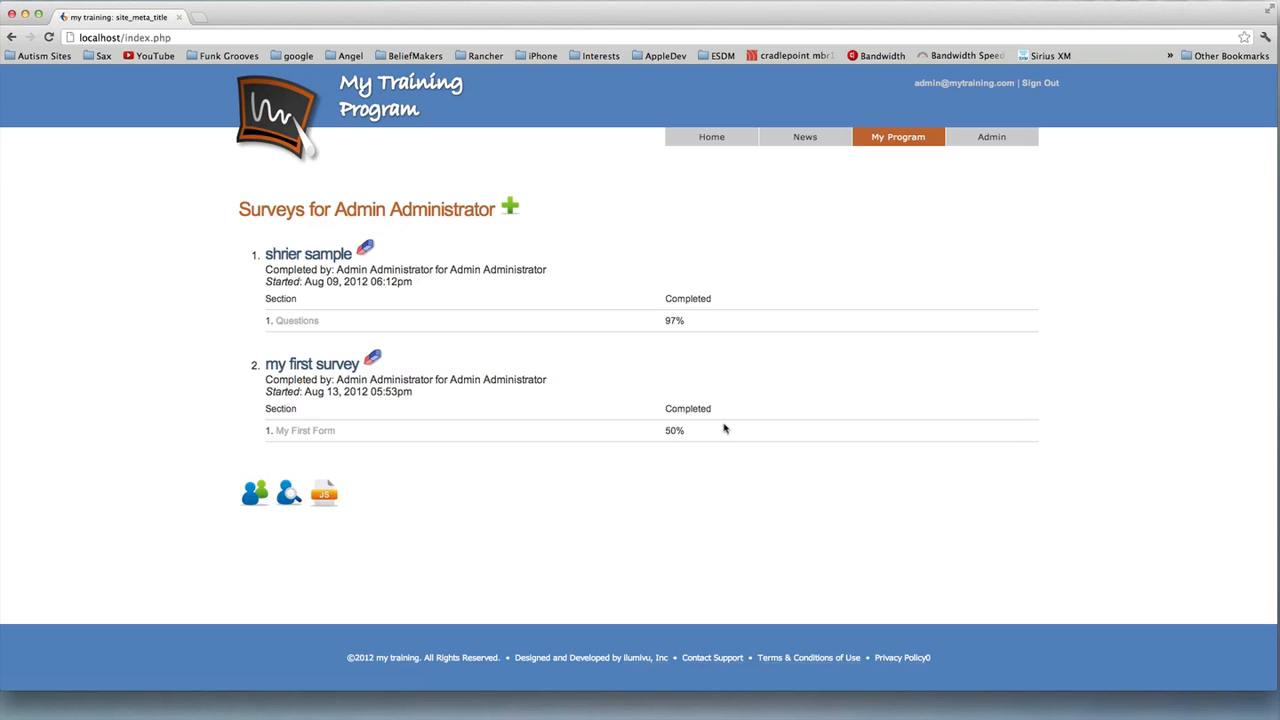
- Reopen My First Form, change the feeling answer to OK, and return to the survey list
{"action": "left_click", "coordinate": [310, 433]}
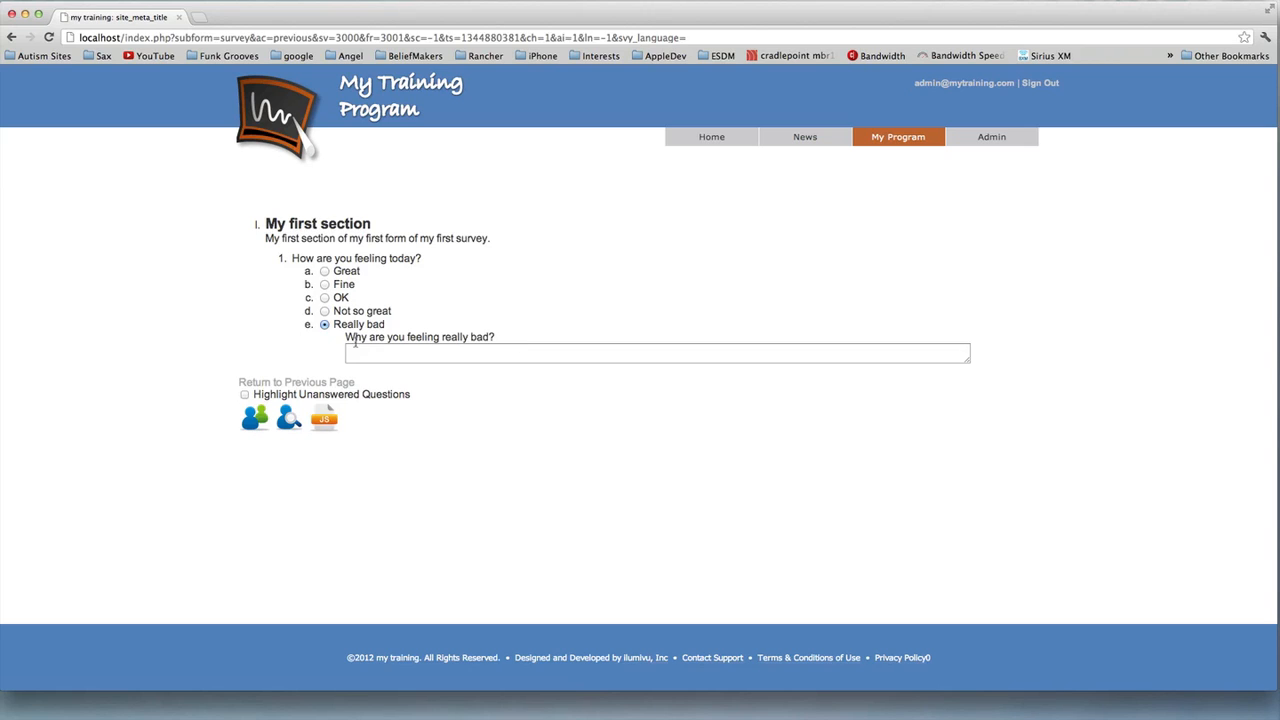
{"action": "left_click", "coordinate": [324, 298]}
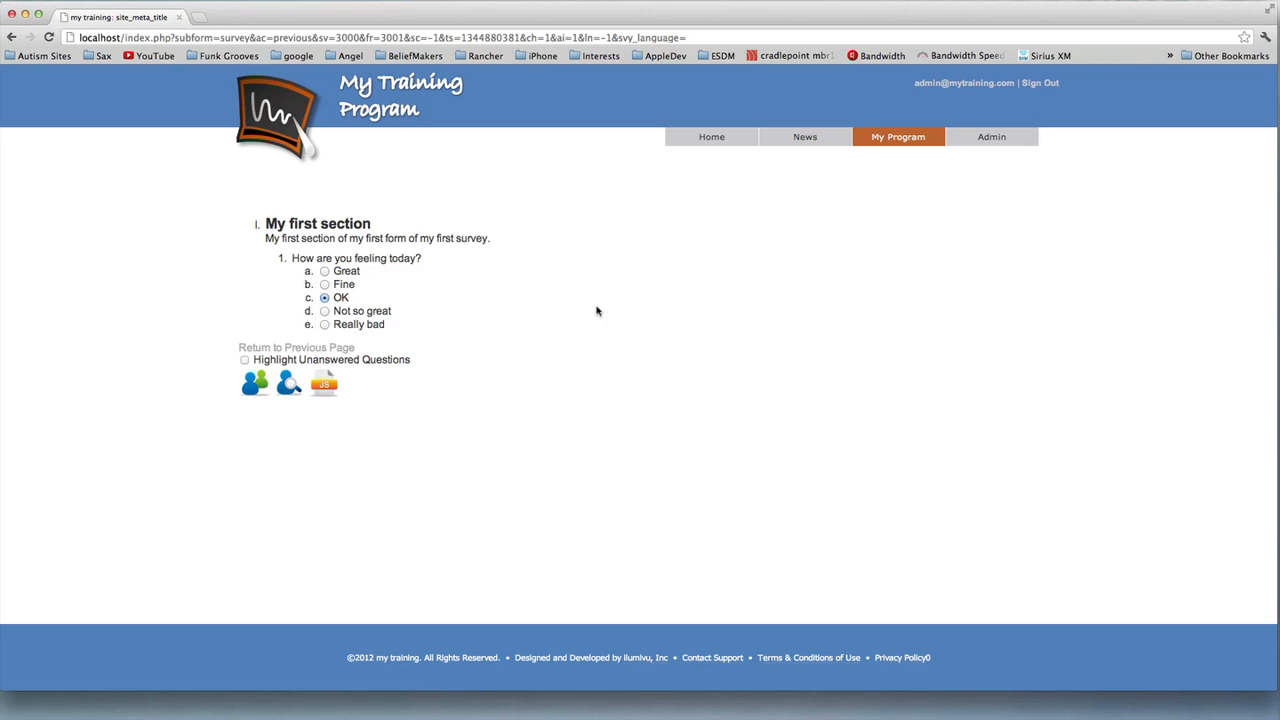
{"action": "left_click", "coordinate": [338, 349]}
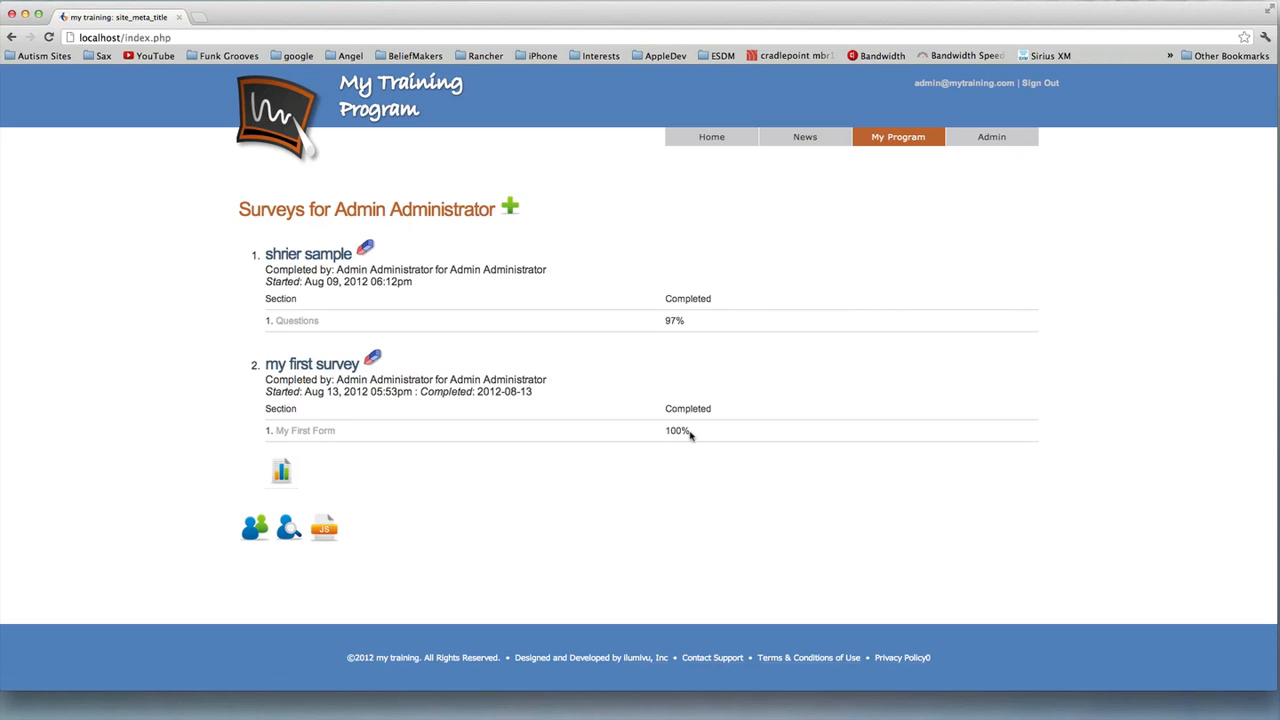
- Reopen My First Form, answer Really bad with the reason "I just don't know", and return to the survey list
{"action": "left_click", "coordinate": [310, 430]}
{"action": "left_click", "coordinate": [324, 324]}
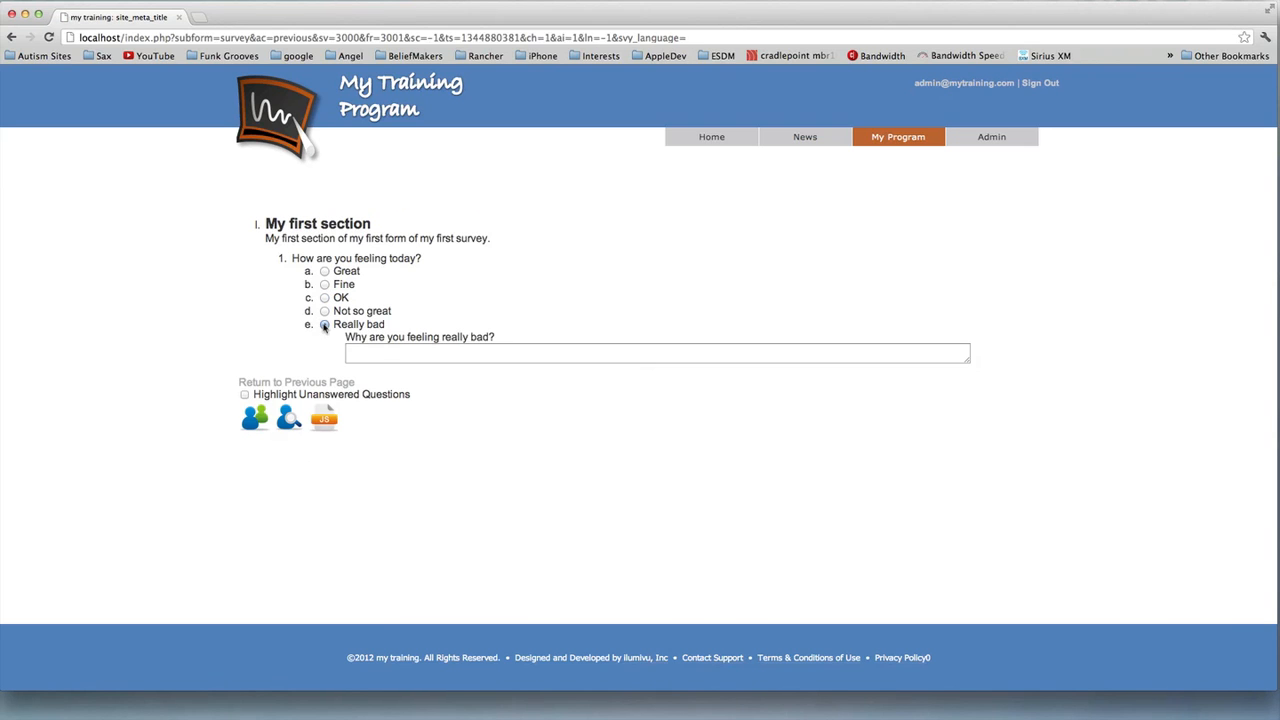
{"action": "left_click", "coordinate": [388, 352]}
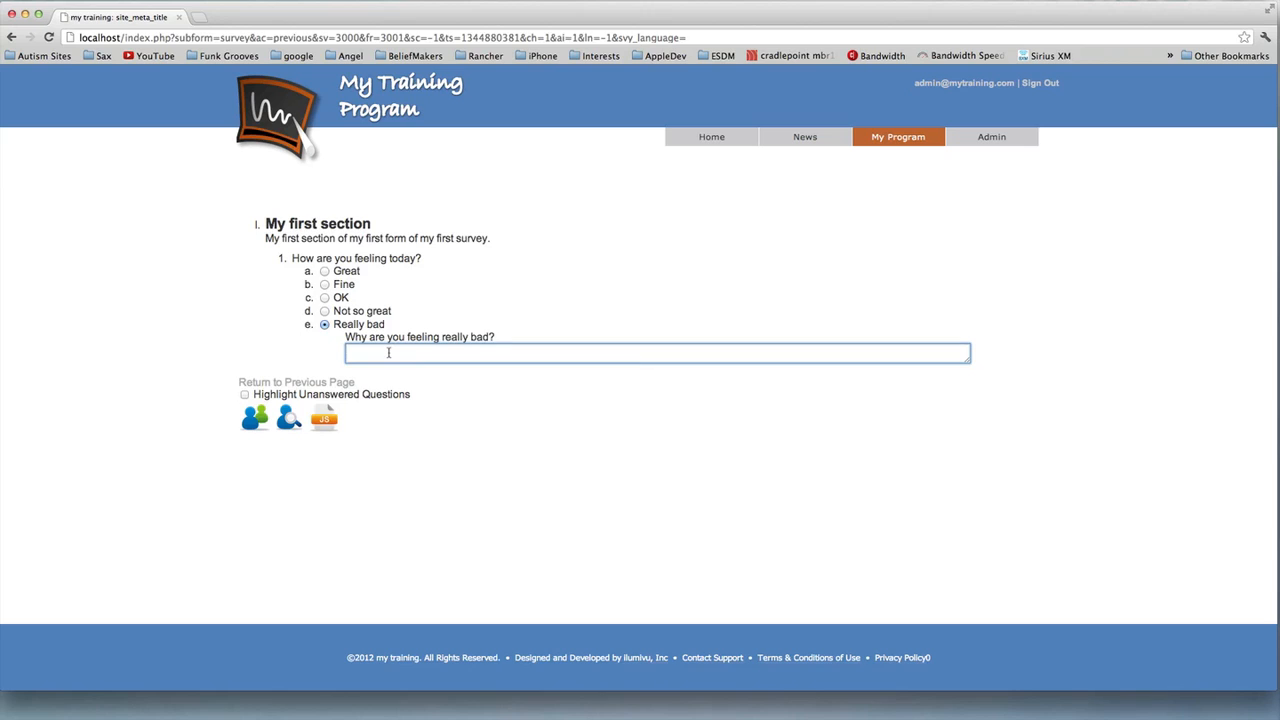
{"action": "type", "text": "I just don't know"}
{"action": "key", "text": "Tab"}
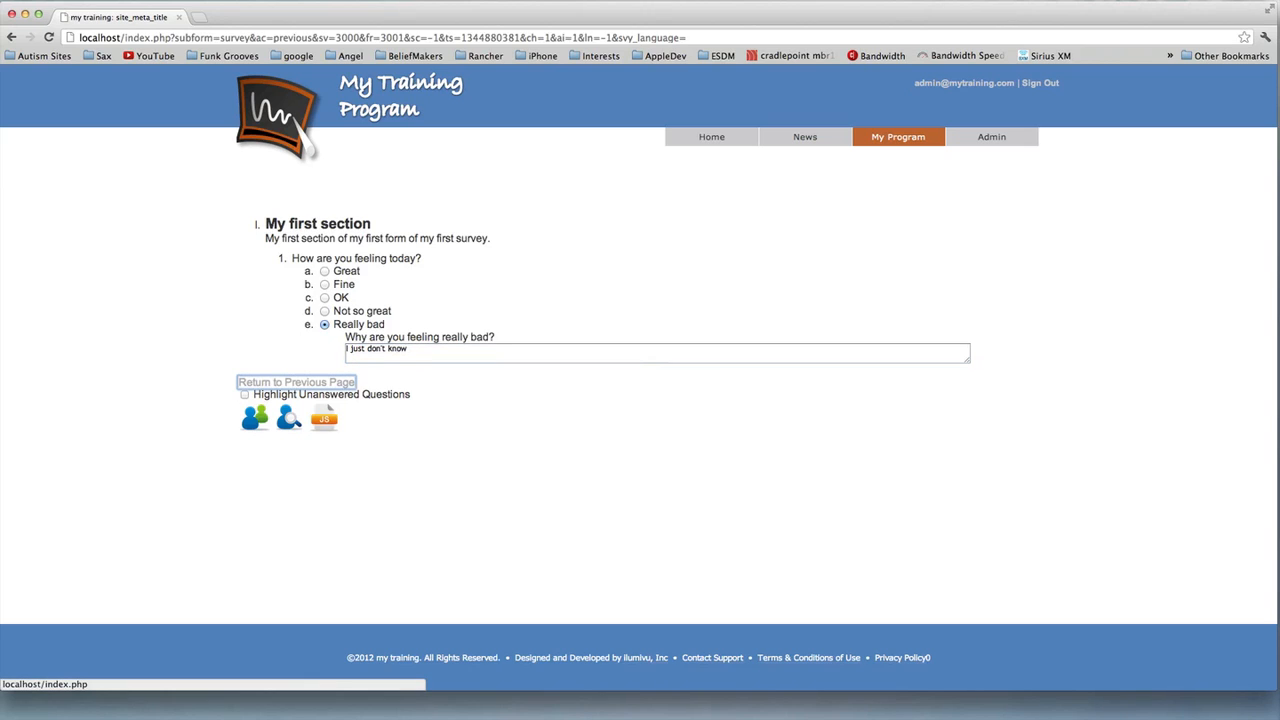
{"action": "left_click", "coordinate": [330, 384]}
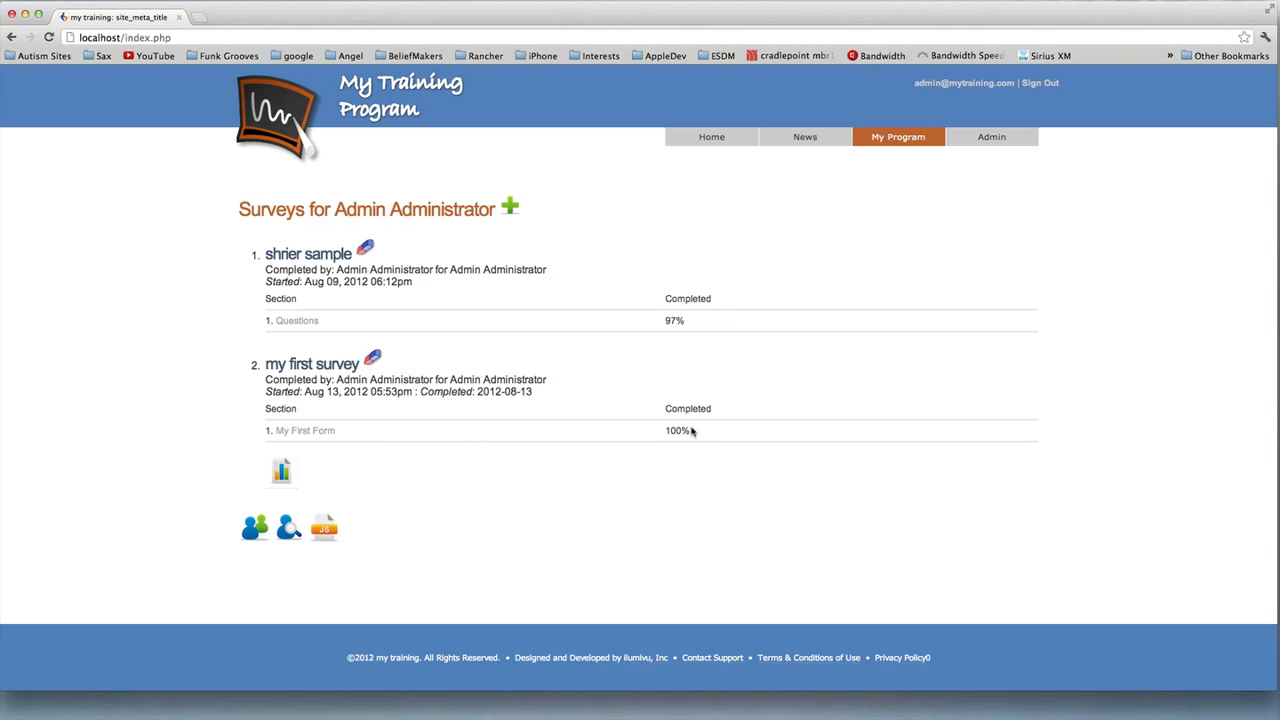
- Open the Survey Editor and add a new question after the Feeling question in My first section
{"action": "mouse_move", "coordinate": [968, 143]}
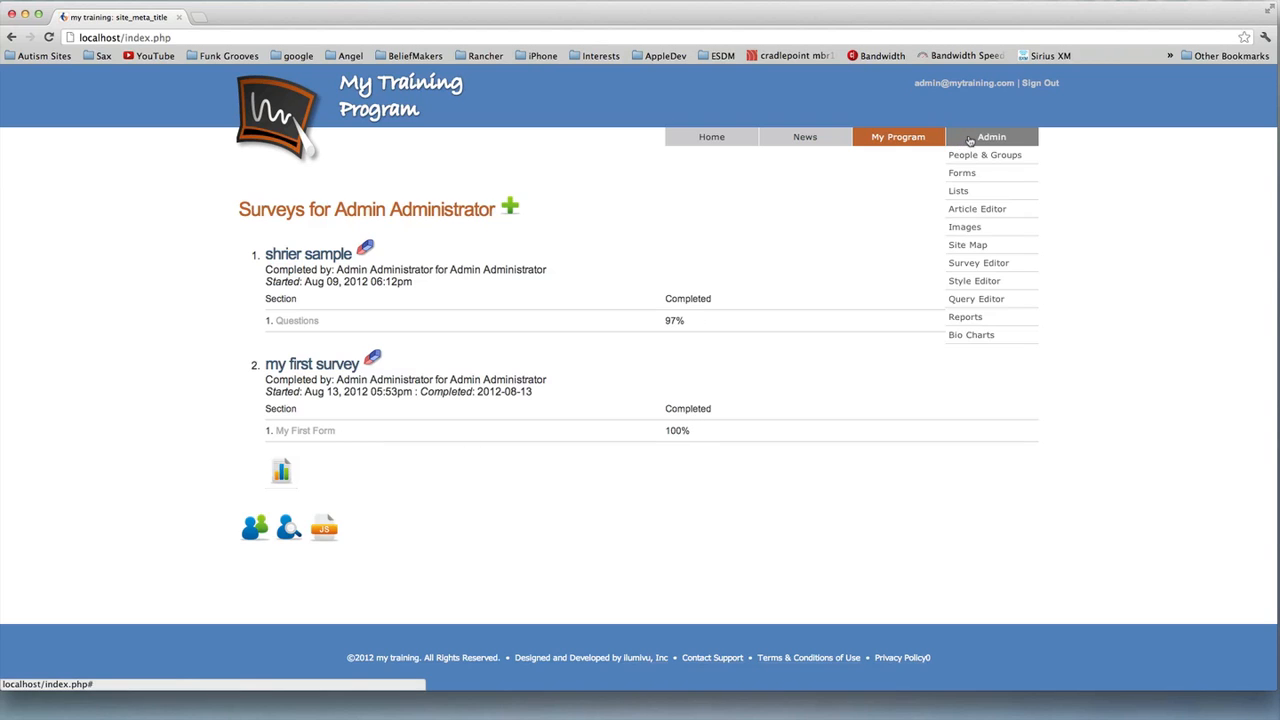
{"action": "left_click", "coordinate": [985, 266]}
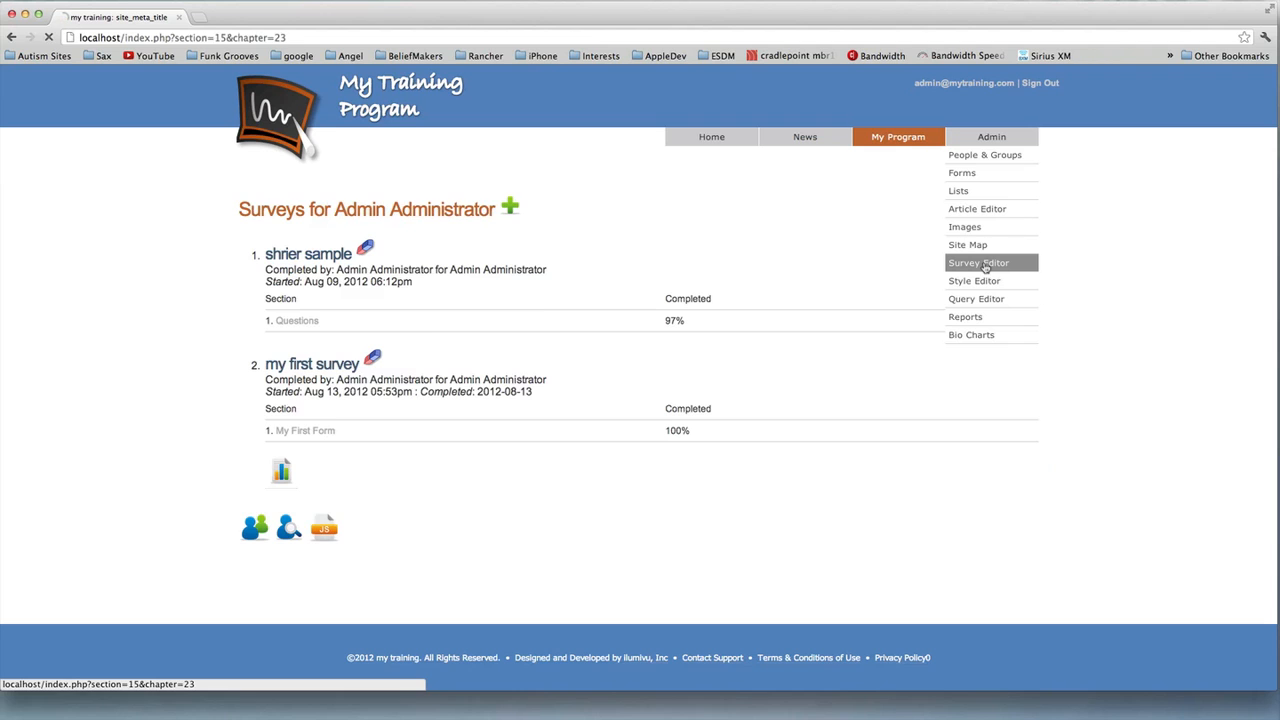
{"action": "scroll", "coordinate": [714, 277], "scroll_direction": "down", "scroll_amount": 5}
{"action": "scroll", "coordinate": [714, 277], "scroll_direction": "down", "scroll_amount": 3}
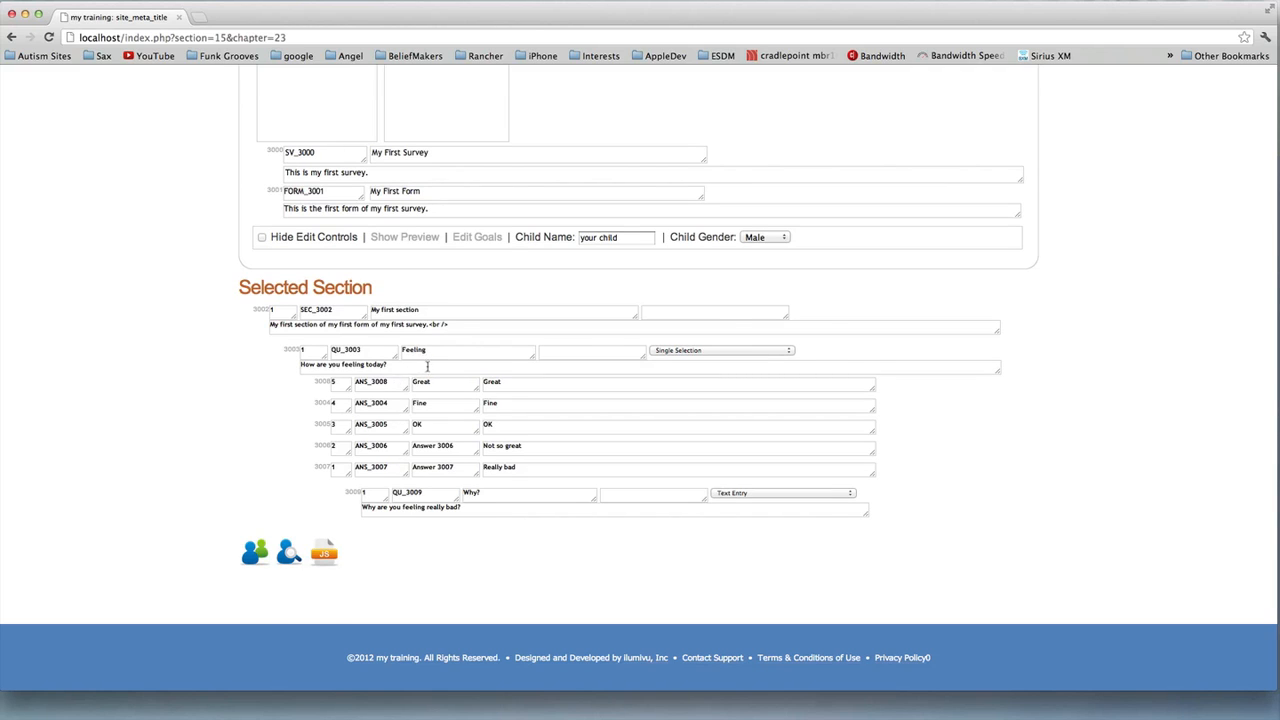
{"action": "left_click", "coordinate": [427, 367]}
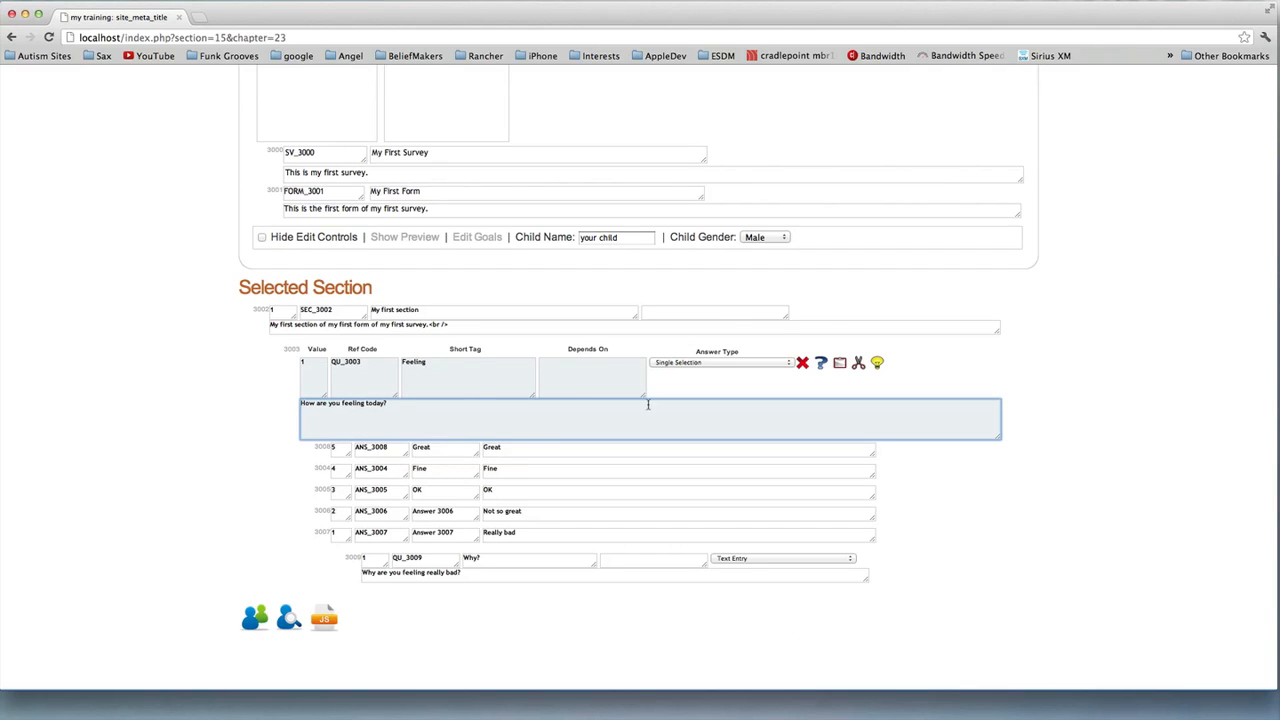
{"action": "left_click", "coordinate": [455, 310]}
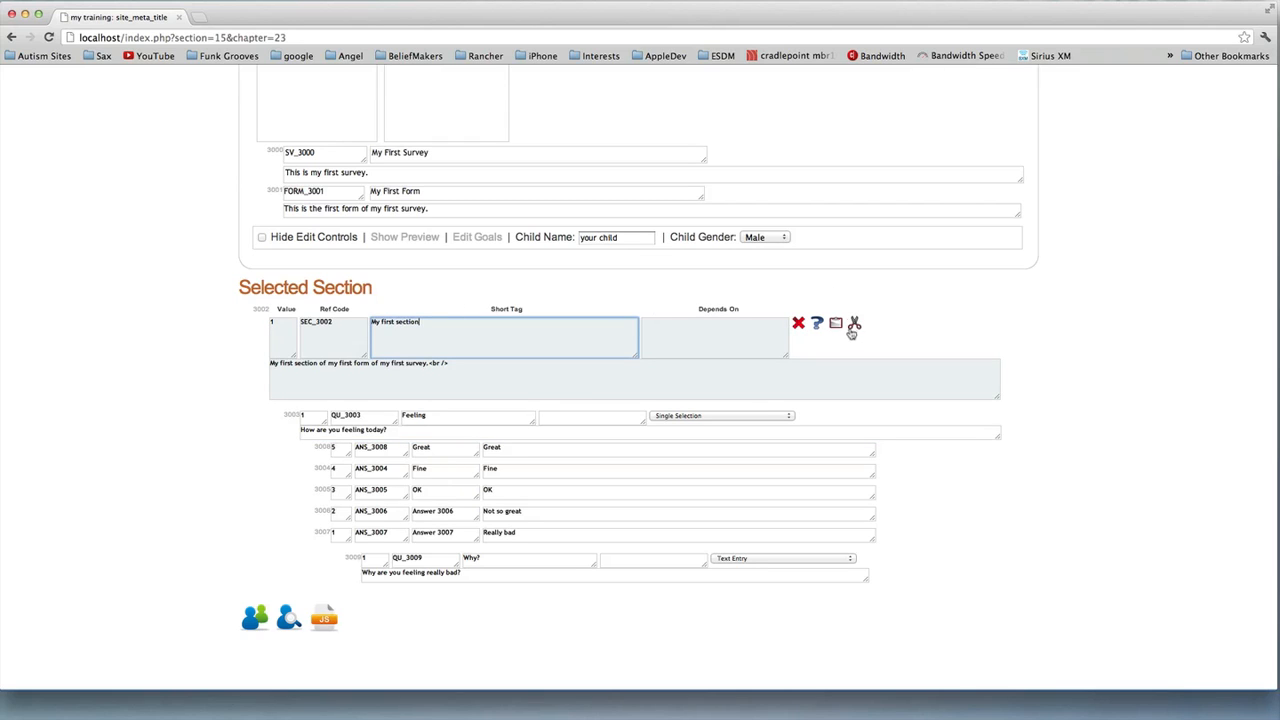
{"action": "left_click", "coordinate": [760, 433]}
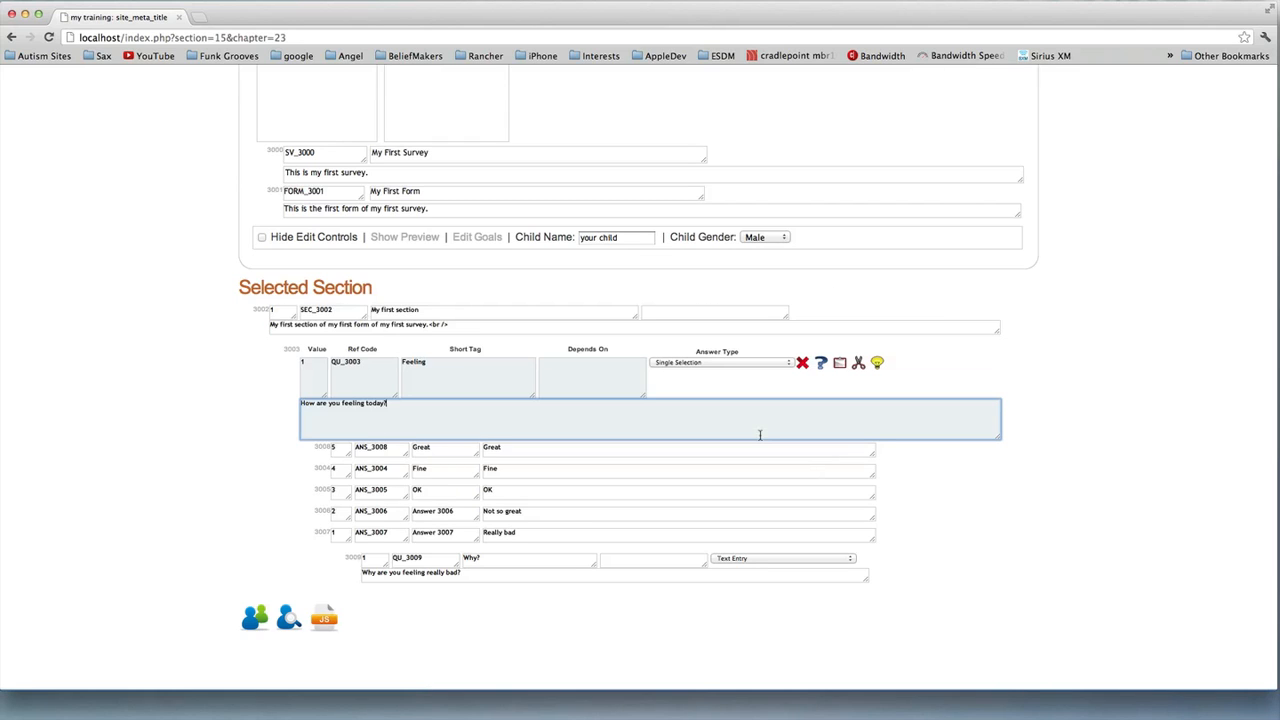
{"action": "left_click", "coordinate": [821, 363]}
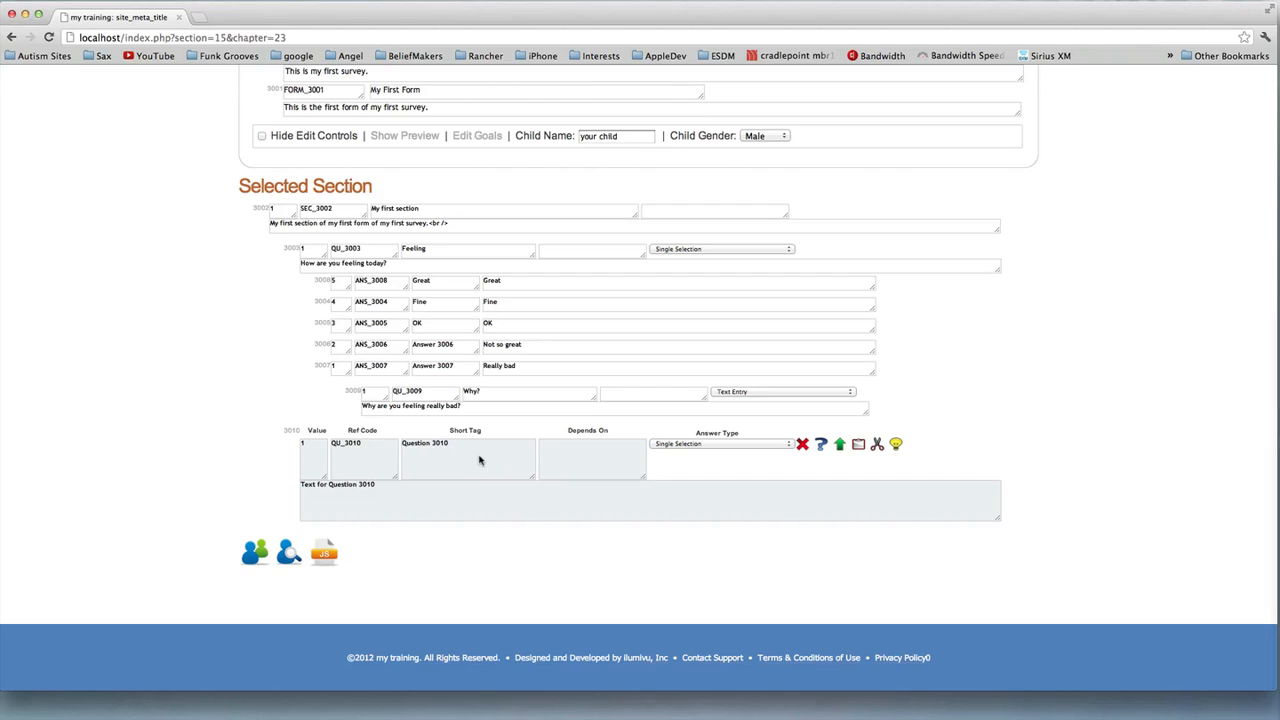
- Set the new question's text to "What did you eat this morning."
{"action": "left_click_drag", "start_coordinate": [461, 444], "coordinate": [206, 483]}
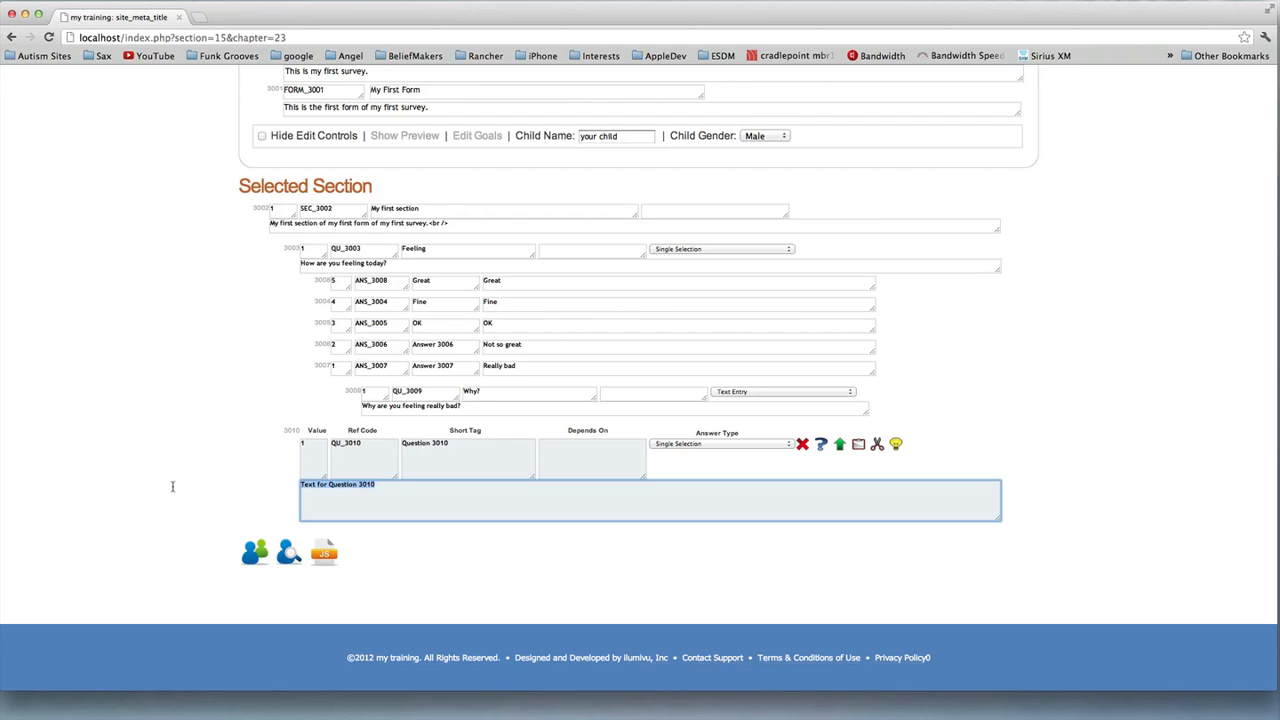
{"action": "type", "text": "What did you eat this morning."}
{"action": "key", "text": "Tab"}
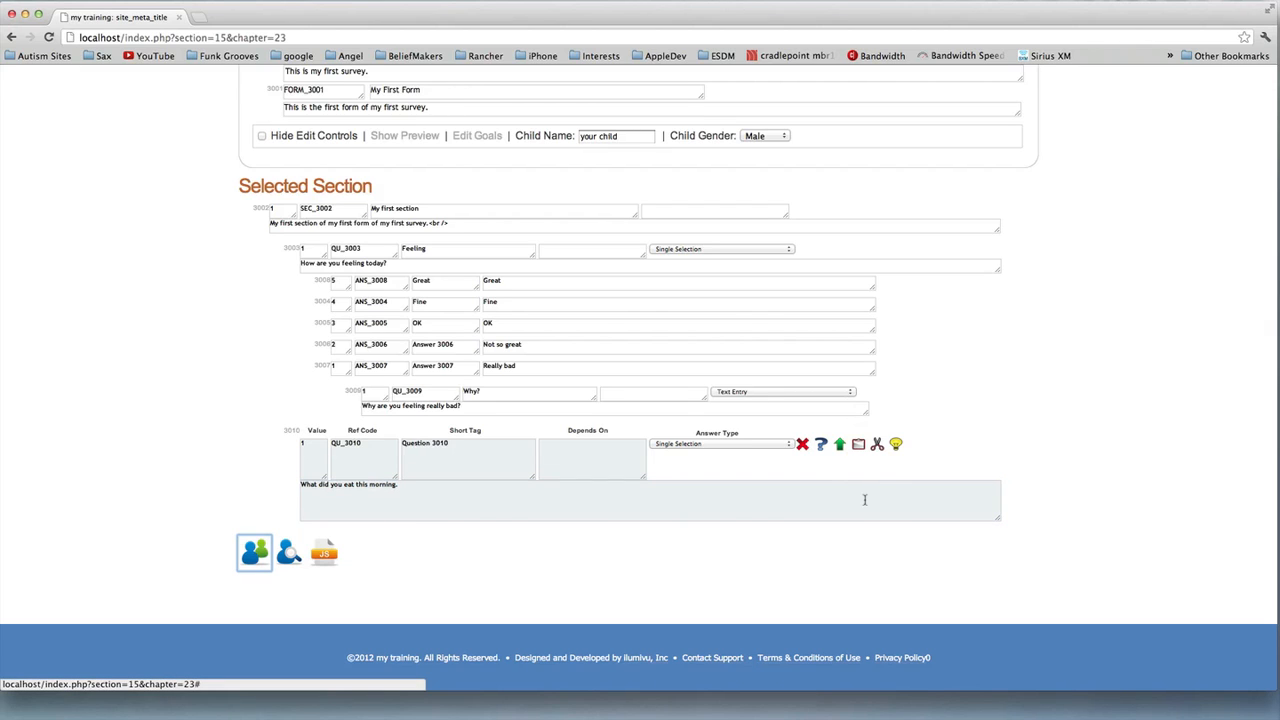
- Add an answer to the "What did you eat this morning." question with both its text and short tag set to Eggs
{"action": "left_click", "coordinate": [896, 446]}
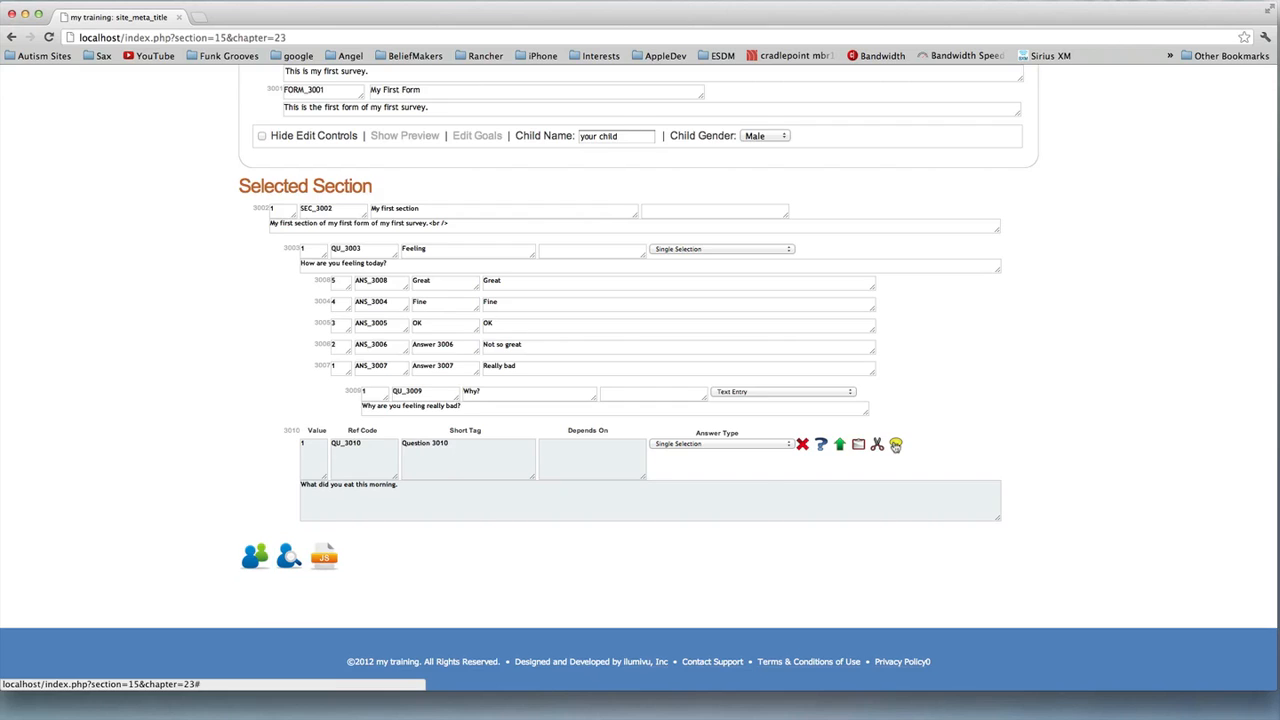
{"action": "left_click_drag", "start_coordinate": [557, 488], "coordinate": [445, 483]}
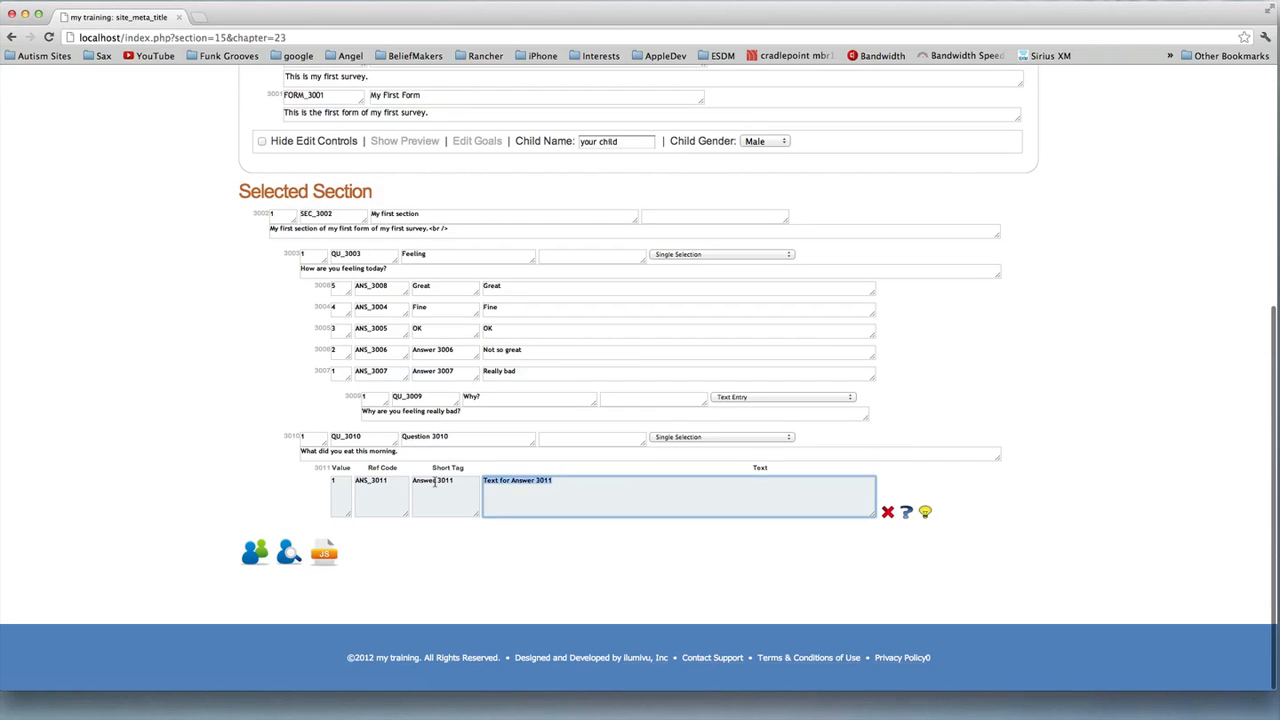
{"action": "type", "text": "Eg"}
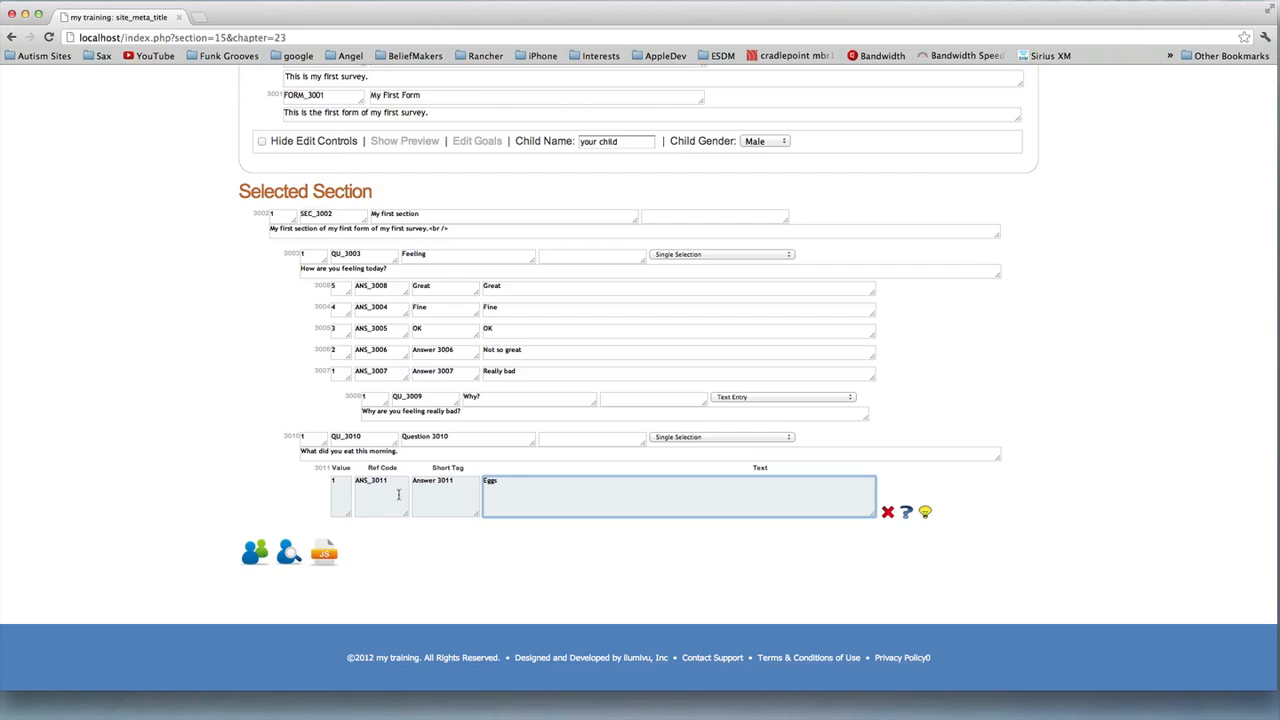
{"action": "type", "text": "gs"}
{"action": "left_click_drag", "start_coordinate": [459, 483], "coordinate": [413, 481]}
{"action": "type", "text": "Egg"}
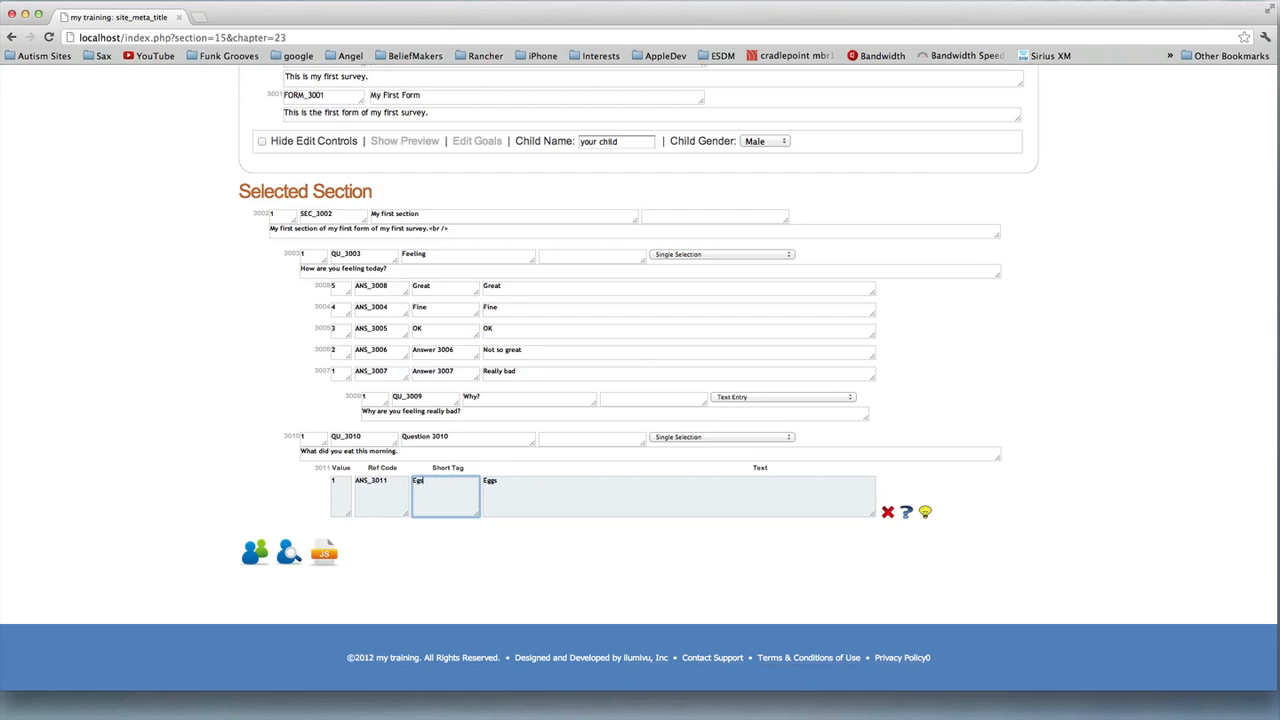
{"action": "key", "text": "Tab"}
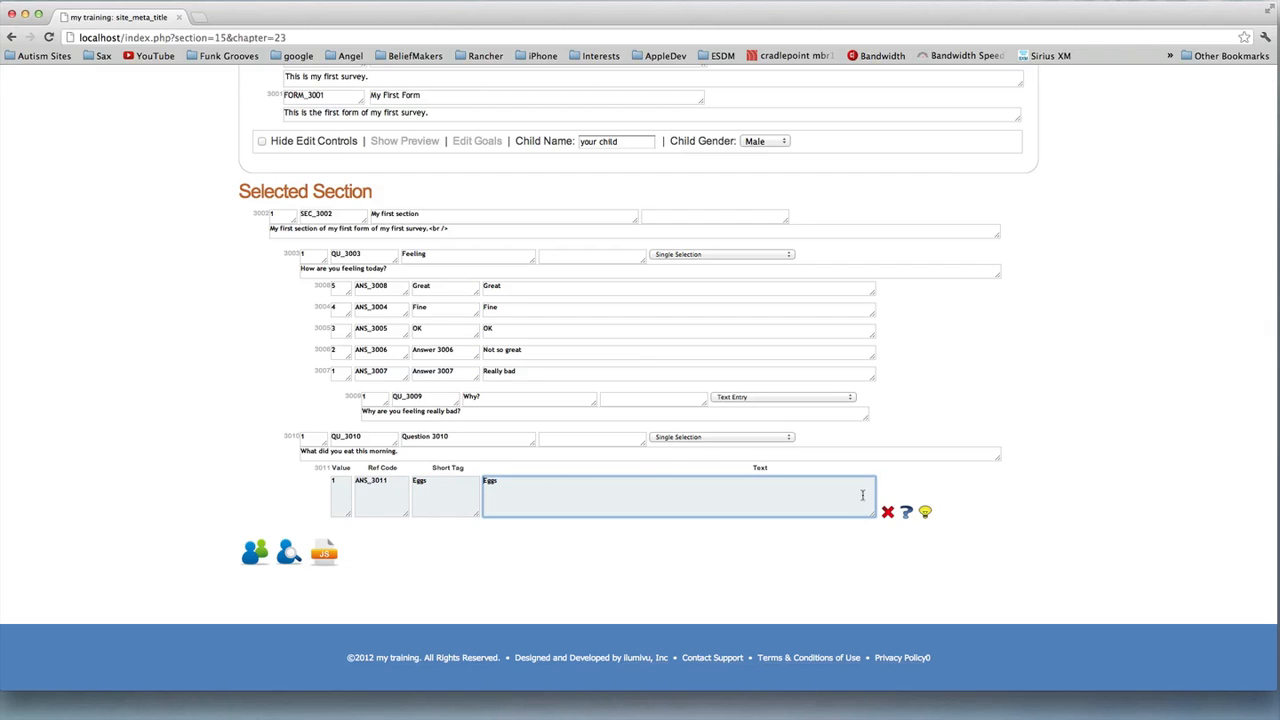
- Add a second answer to the "What did you eat this morning." question with both its text and short tag set to Bacon
{"action": "left_click", "coordinate": [925, 512]}
{"action": "triple_click", "coordinate": [520, 506]}
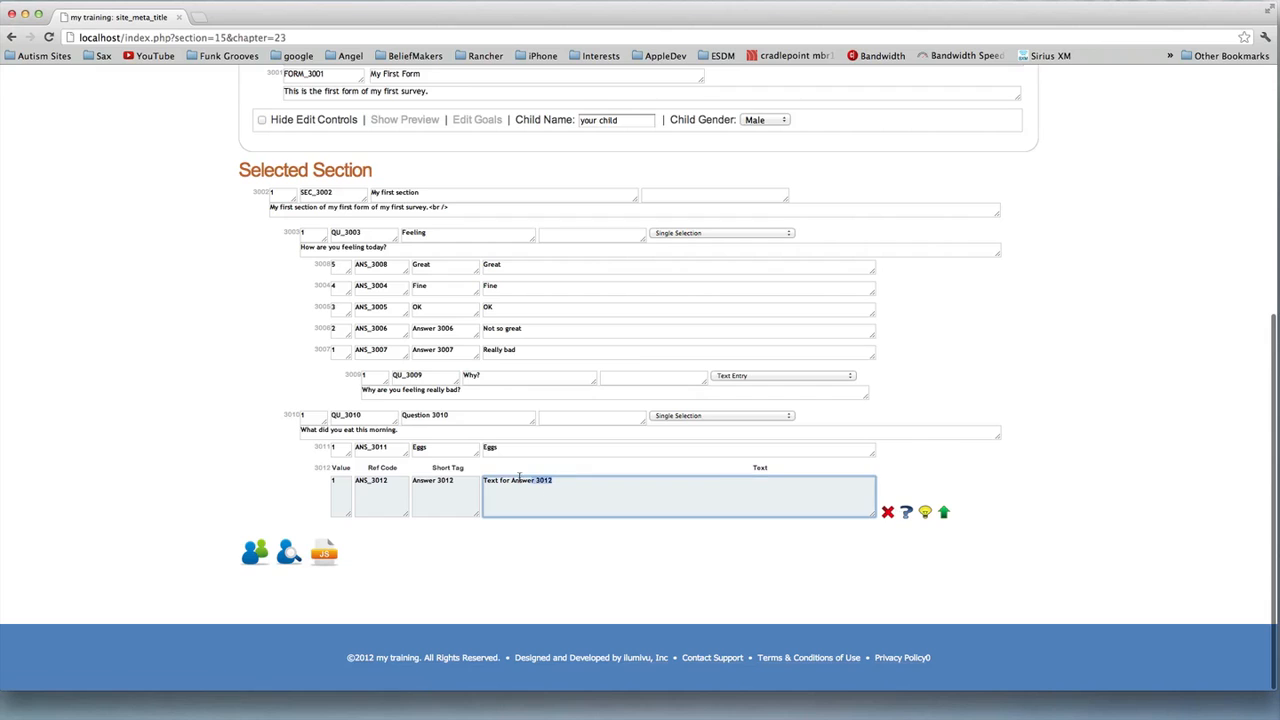
{"action": "type", "text": "Bacon"}
{"action": "key", "text": "Tab"}
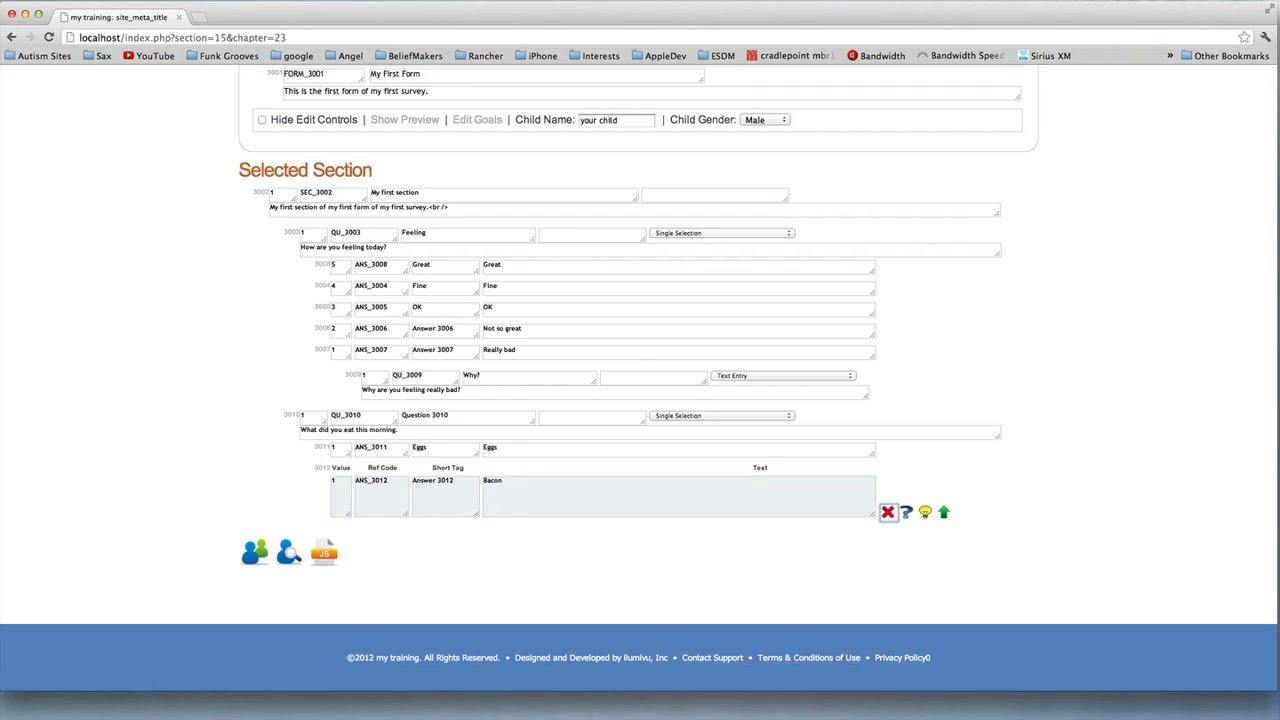
{"action": "left_click_drag", "start_coordinate": [473, 480], "coordinate": [283, 455]}
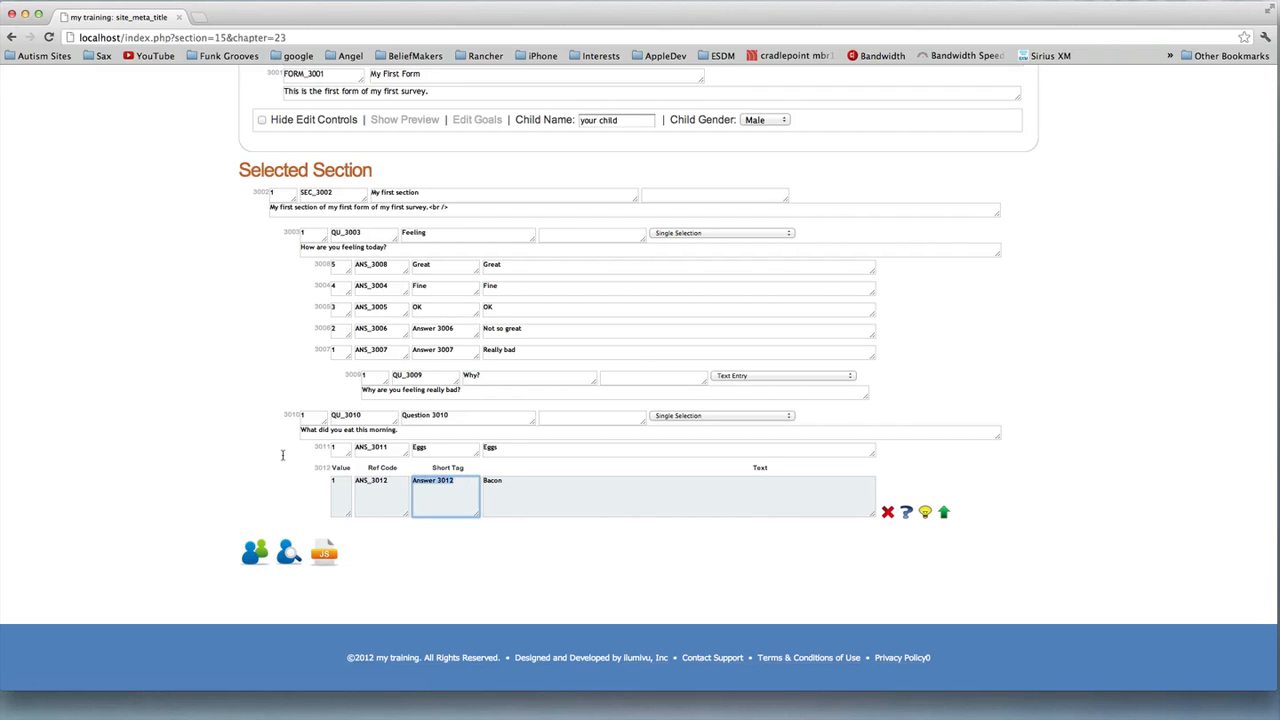
{"action": "type", "text": "Bacon"}
{"action": "key", "text": "Tab"}
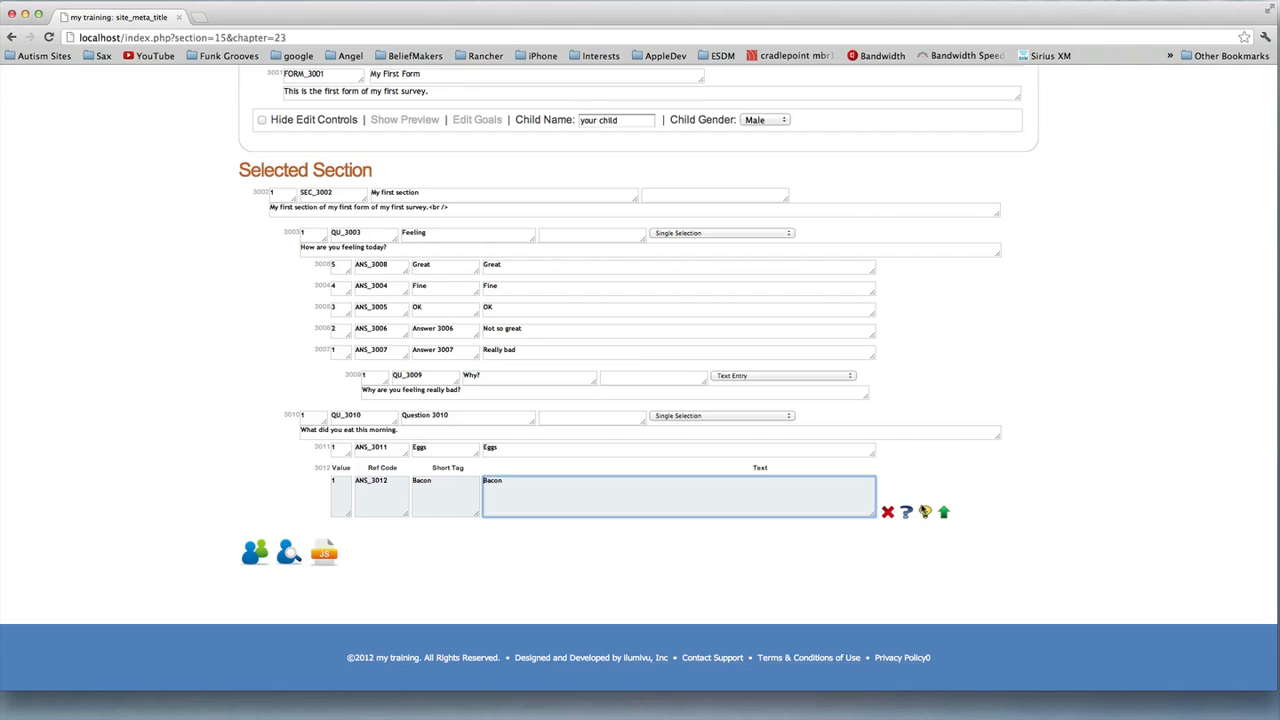
- Add a third answer to the breakfast question, setting both its text and short tag to Oatmeal
{"action": "left_click", "coordinate": [925, 512]}
{"action": "left_click", "coordinate": [604, 503]}
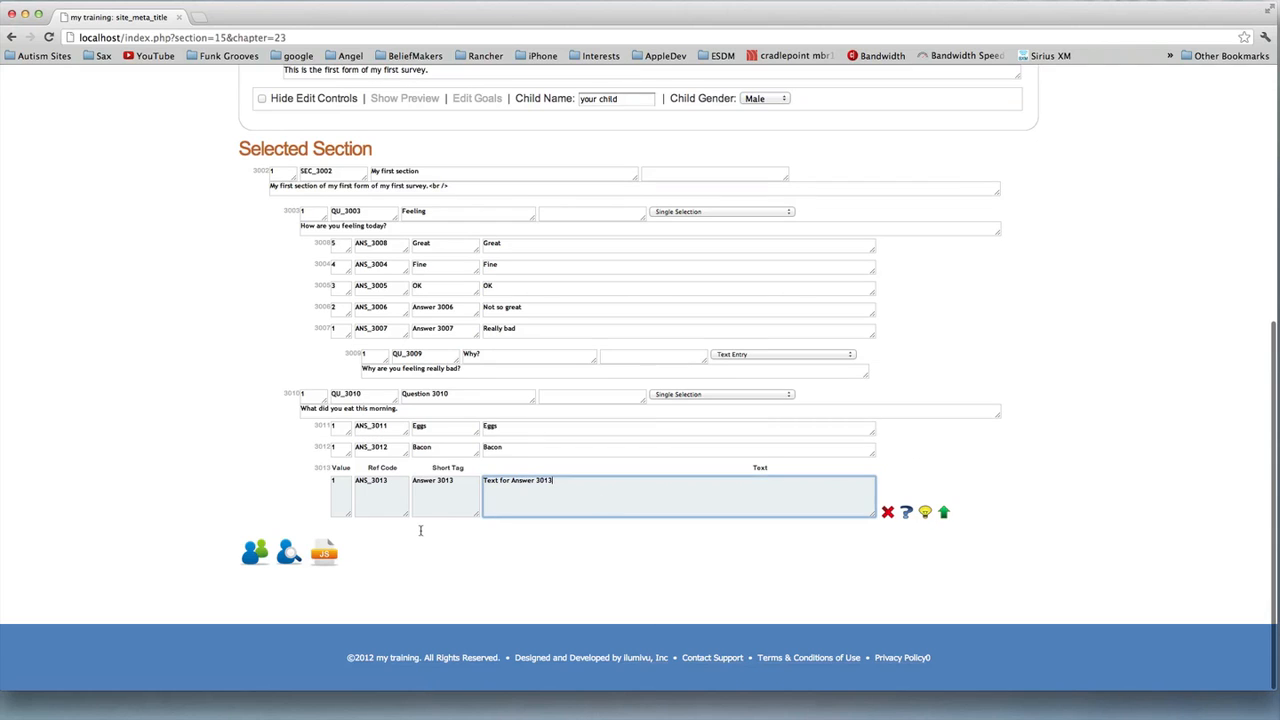
{"action": "key", "text": "super+a"}
{"action": "type", "text": "O"}
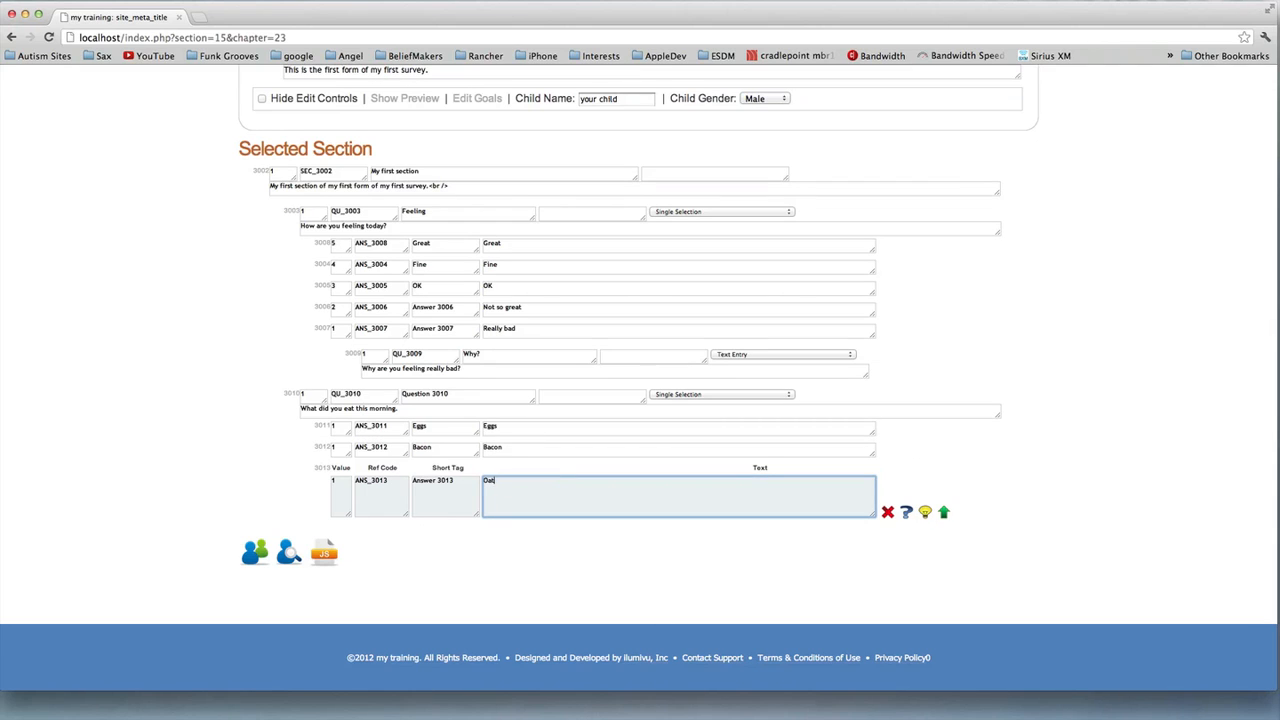
{"action": "key", "text": "shift+Tab"}
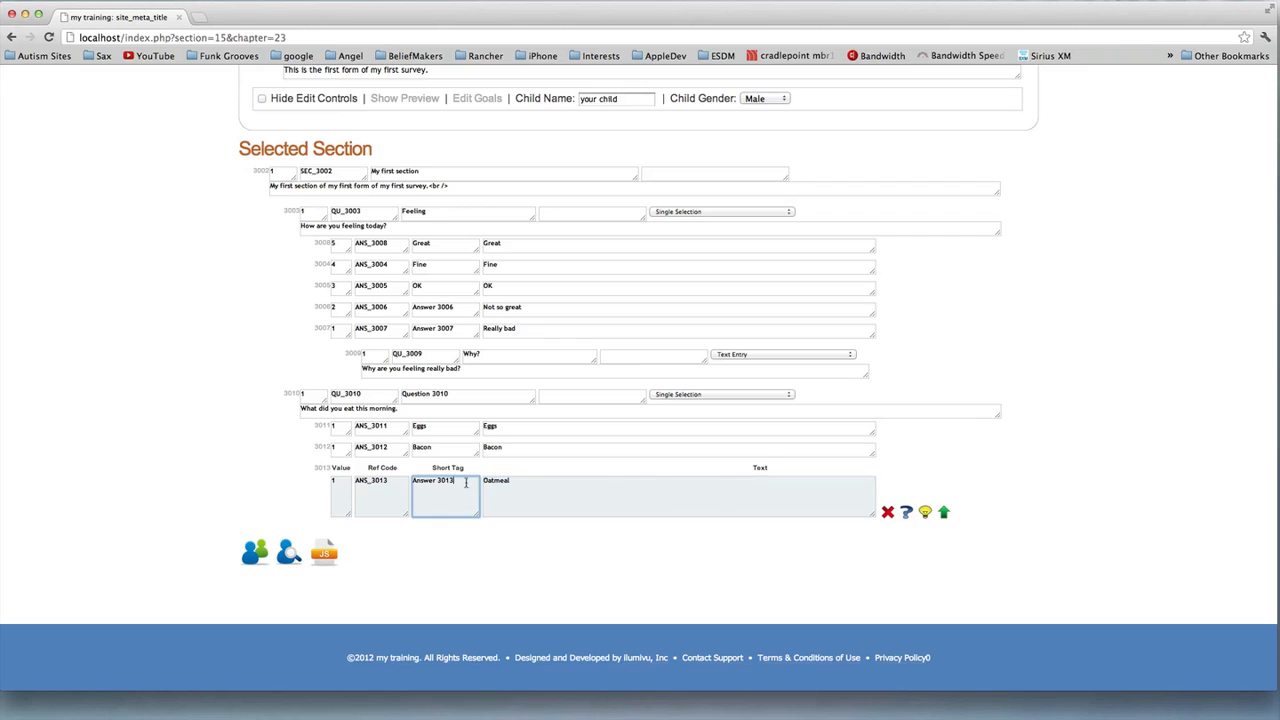
{"action": "type", "text": "Oatmeal"}
- Add a fourth answer to the breakfast question, setting both its text and short tag to Tofu
{"action": "left_click", "coordinate": [925, 513]}
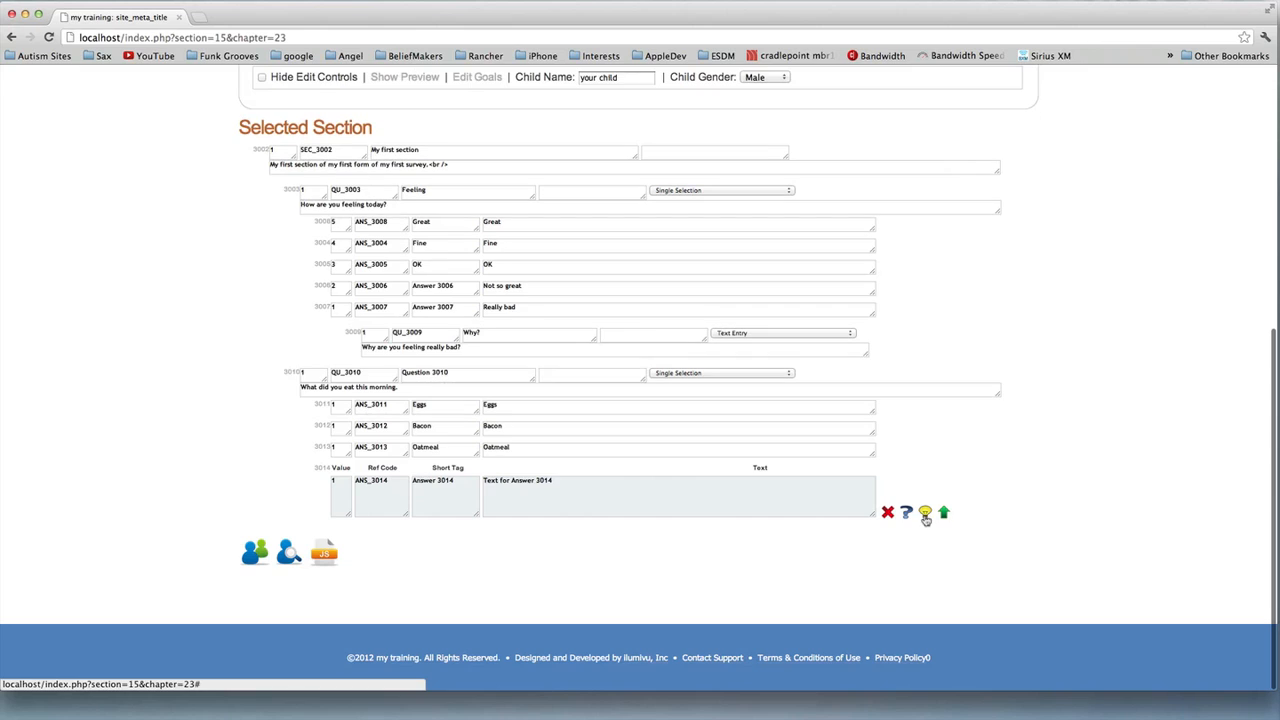
{"action": "left_click_drag", "start_coordinate": [559, 500], "coordinate": [391, 480]}
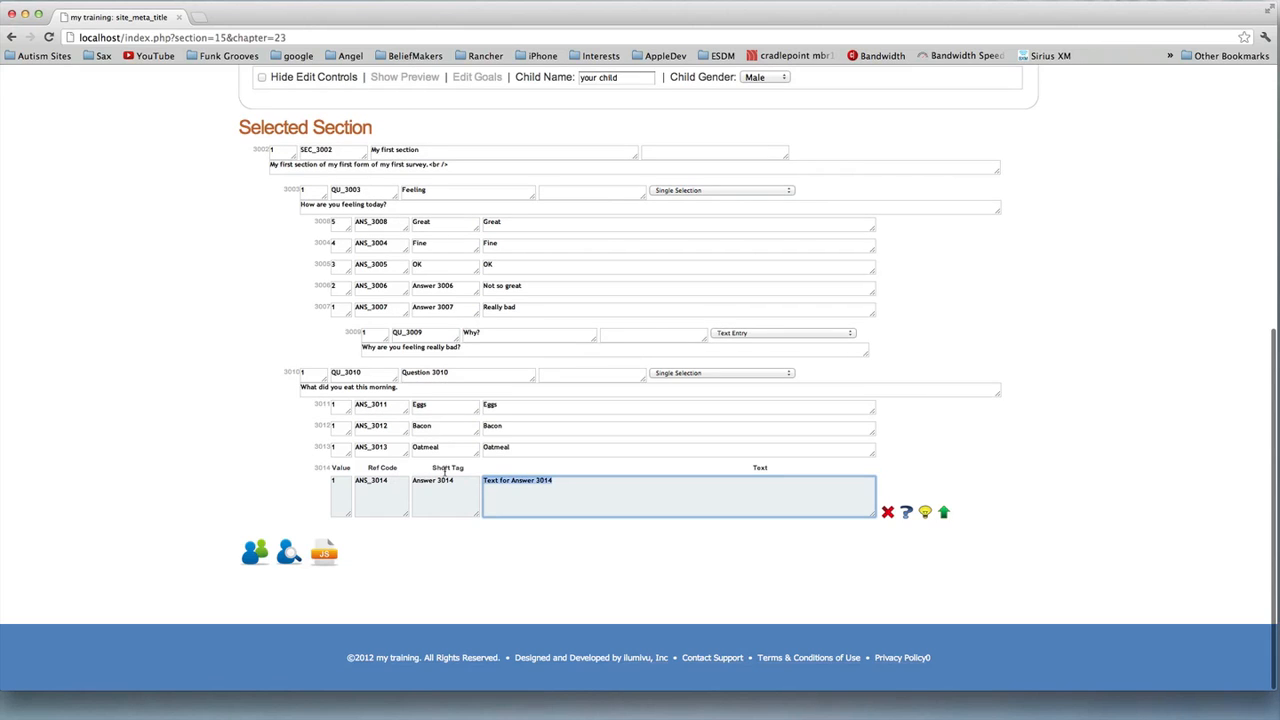
{"action": "type", "text": "Tofu"}
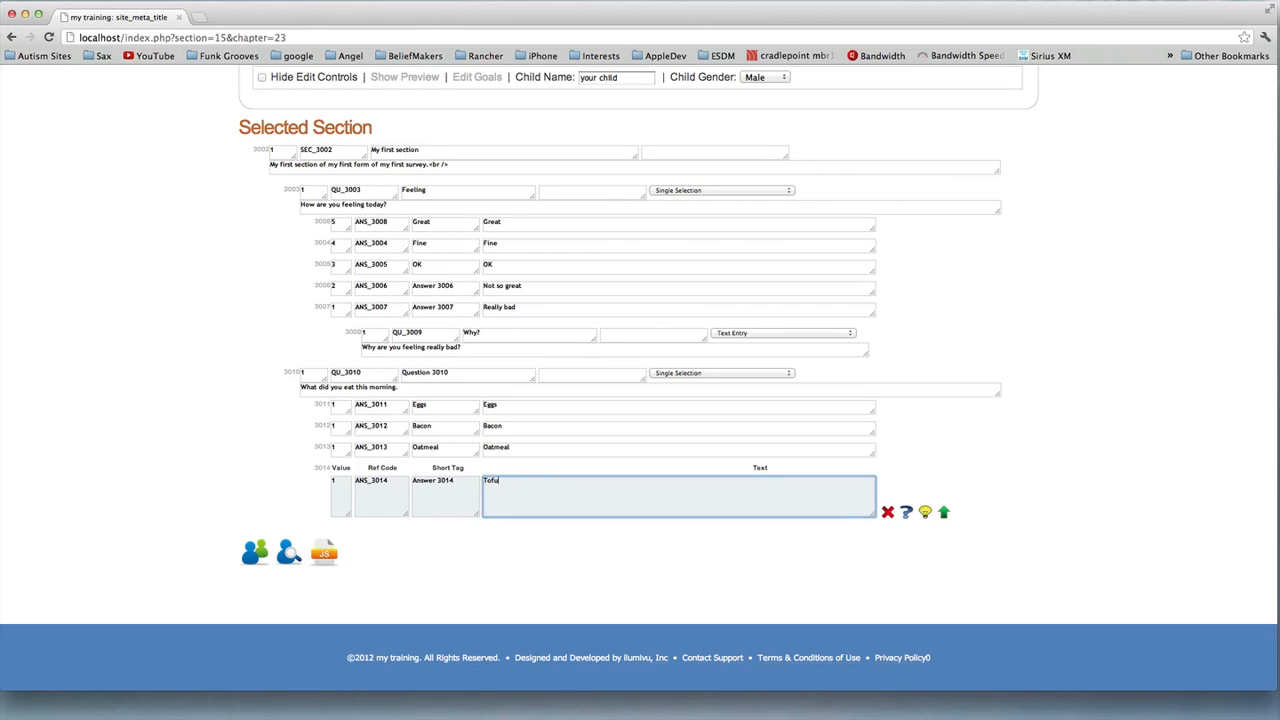
{"action": "key", "text": "Tab"}
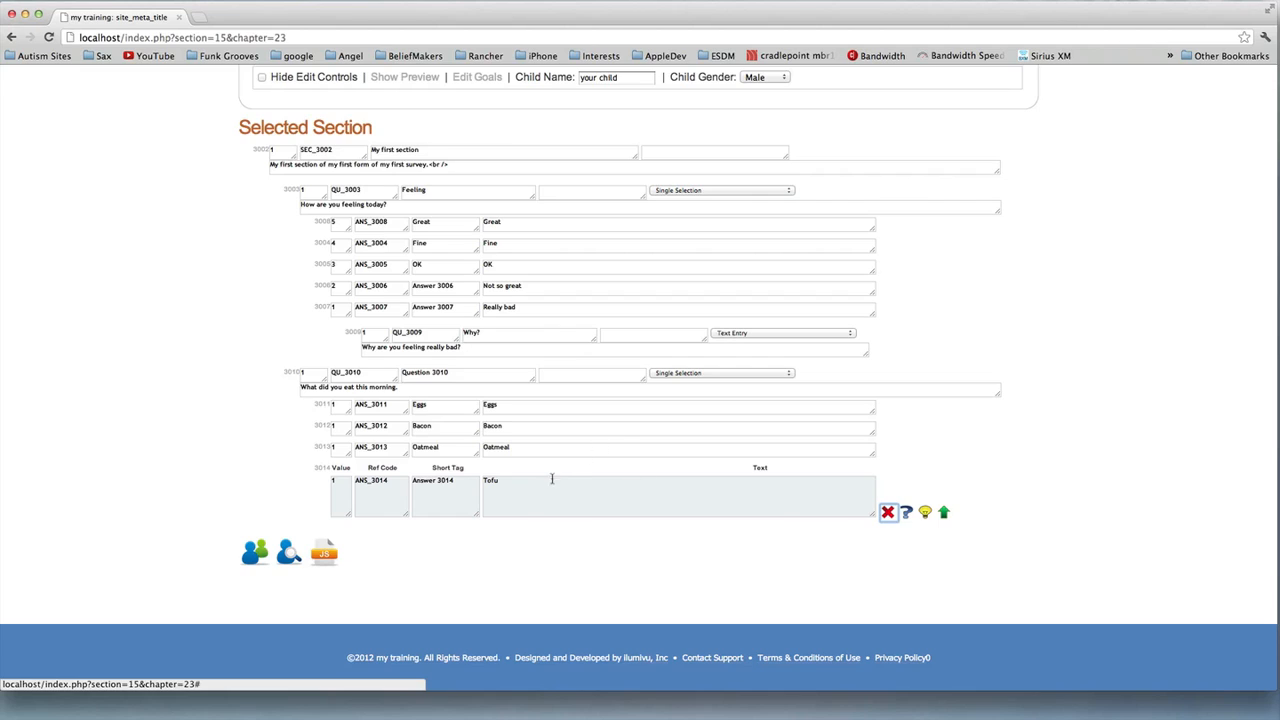
{"action": "key", "text": "shift+Tab"}
{"action": "key", "text": "shift+Tab"}
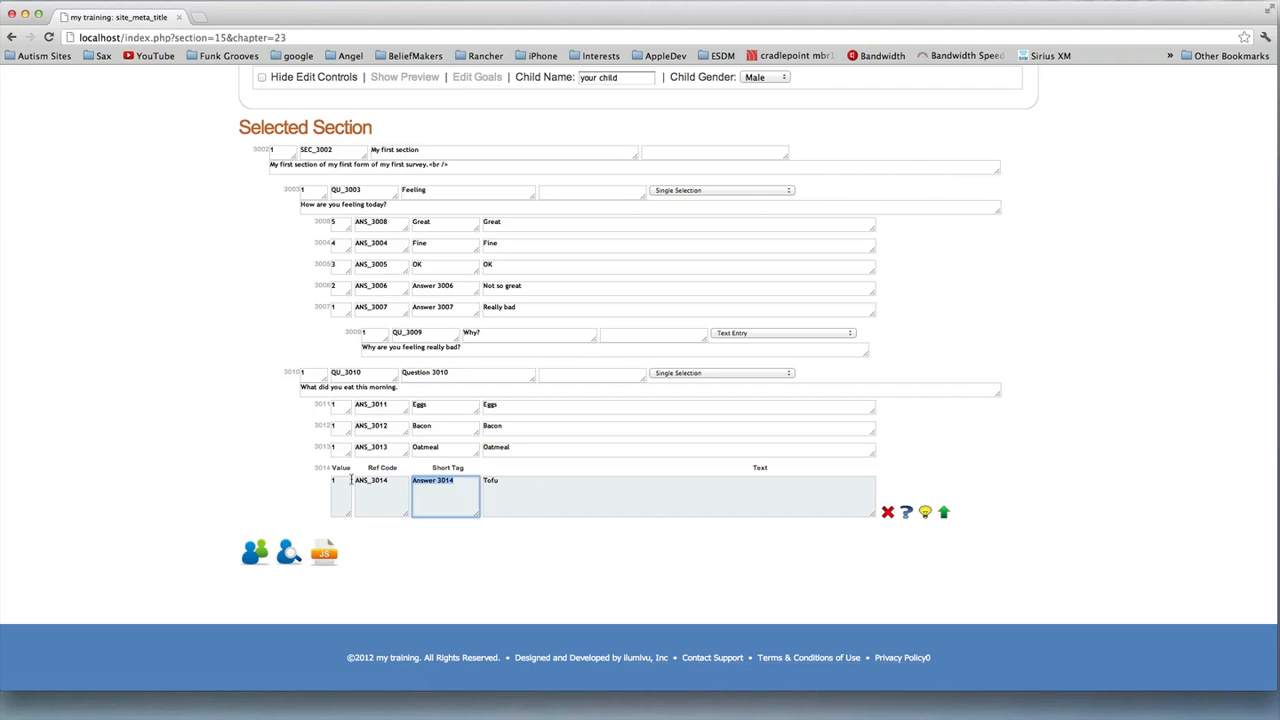
{"action": "type", "text": "Tofu"}
{"action": "key", "text": "Tab"}
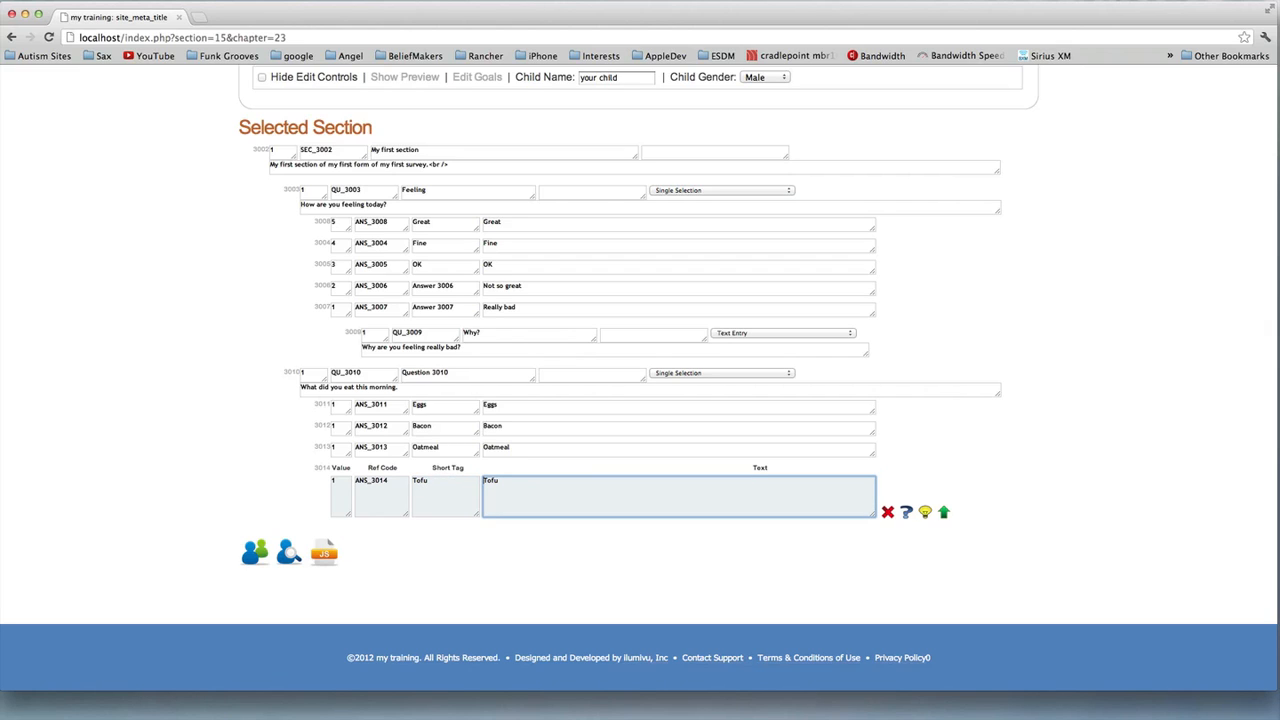
- Set the breakfast question's answer type to Multiple Selection and show the preview of the section
{"action": "left_click", "coordinate": [722, 373]}
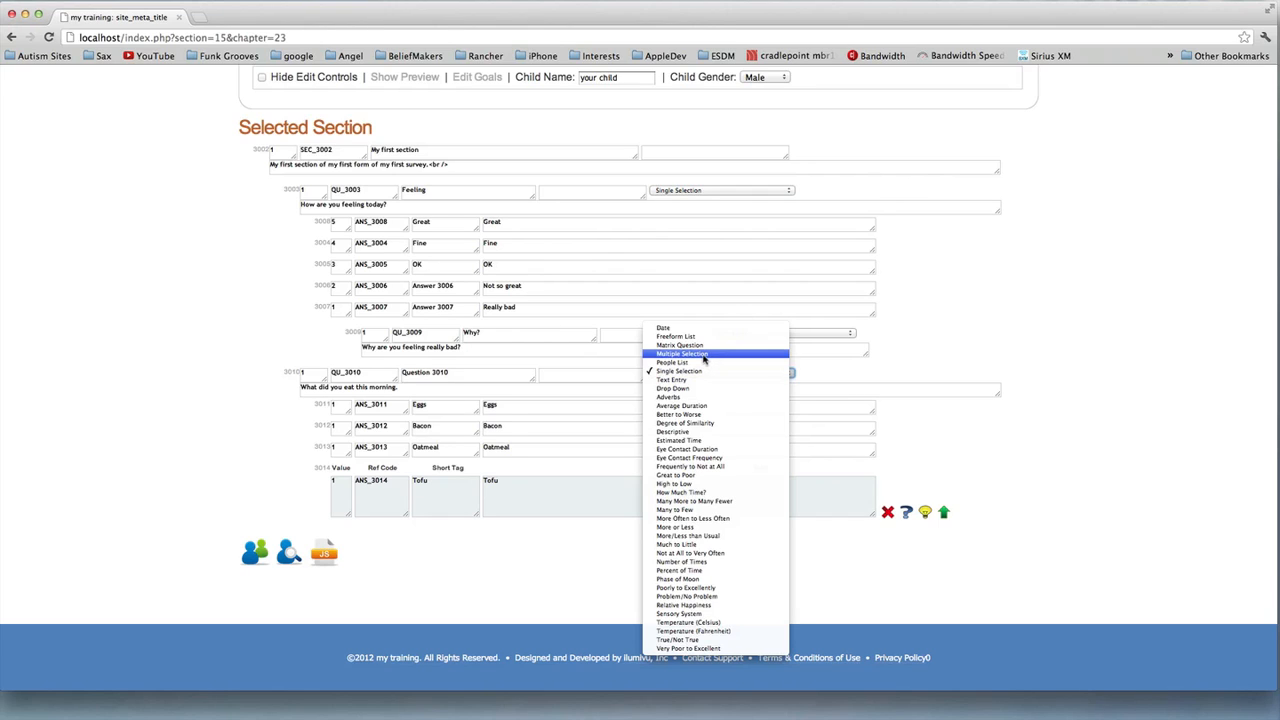
{"action": "left_click", "coordinate": [701, 354]}
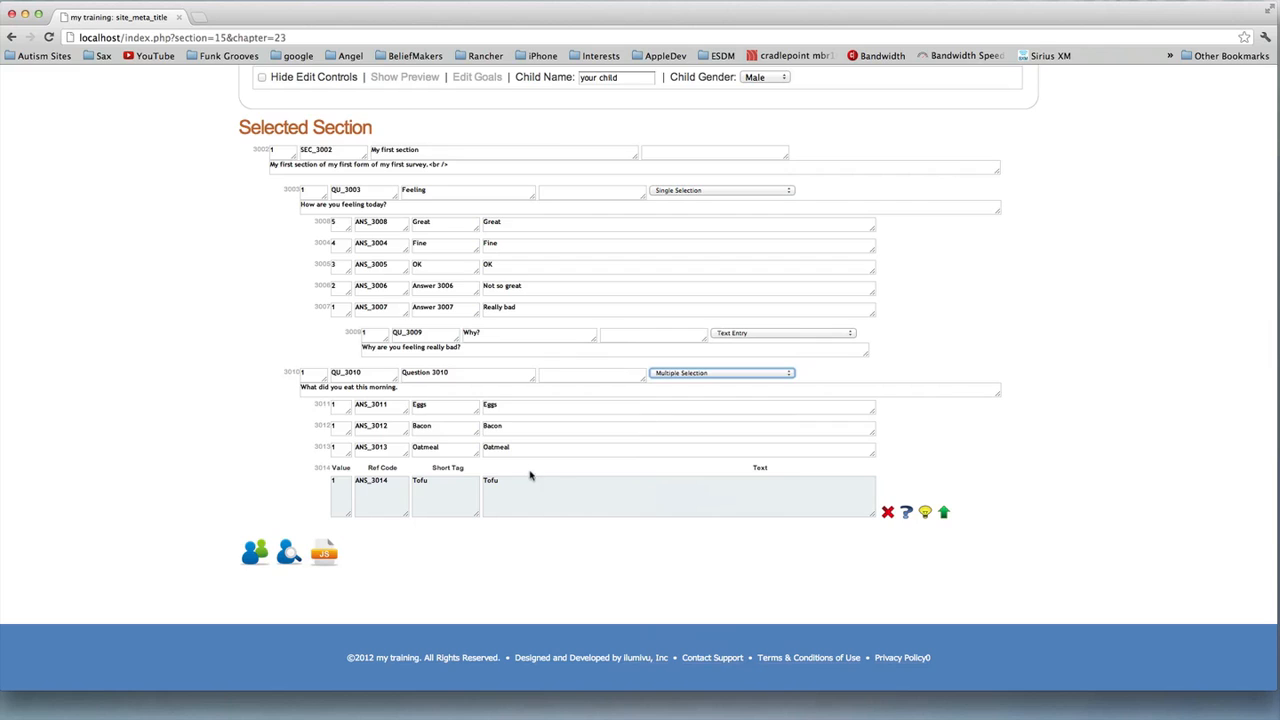
{"action": "left_click", "coordinate": [418, 80]}
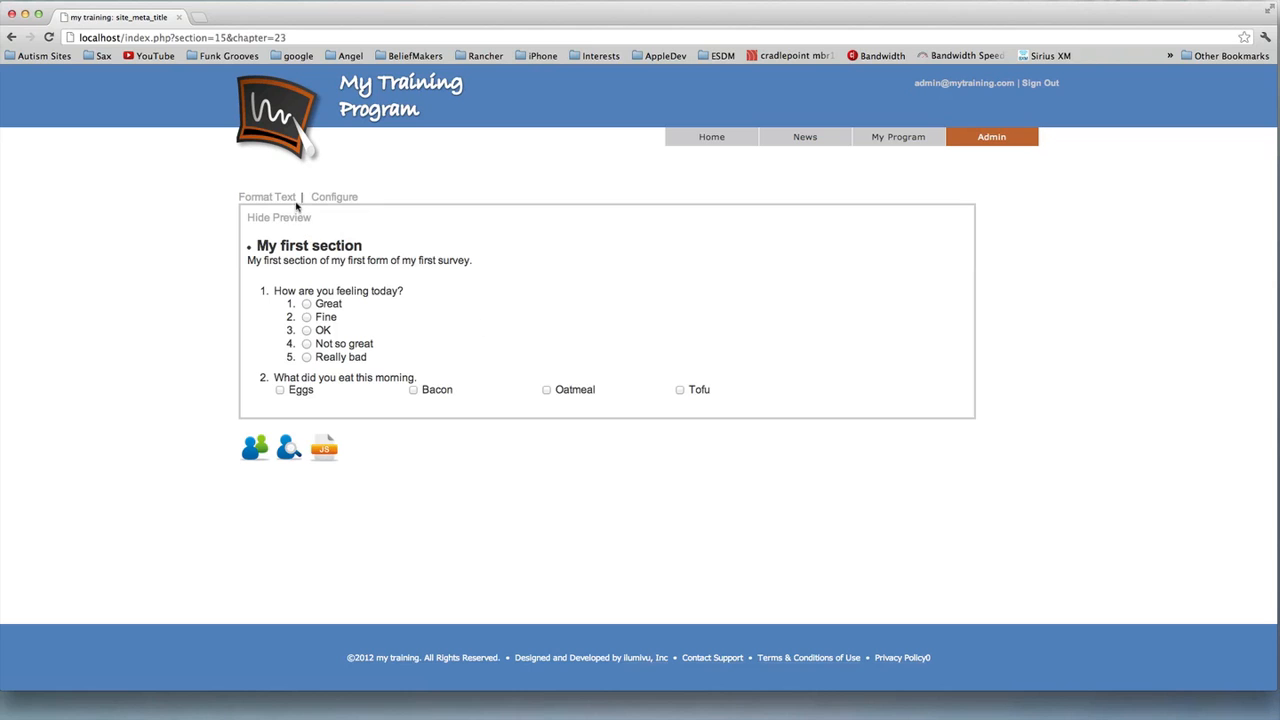
- Open My First Form from My Surveys and answer the breakfast question with Bacon and Tofu, leaving Oatmeal unselected
{"action": "mouse_move", "coordinate": [963, 140]}
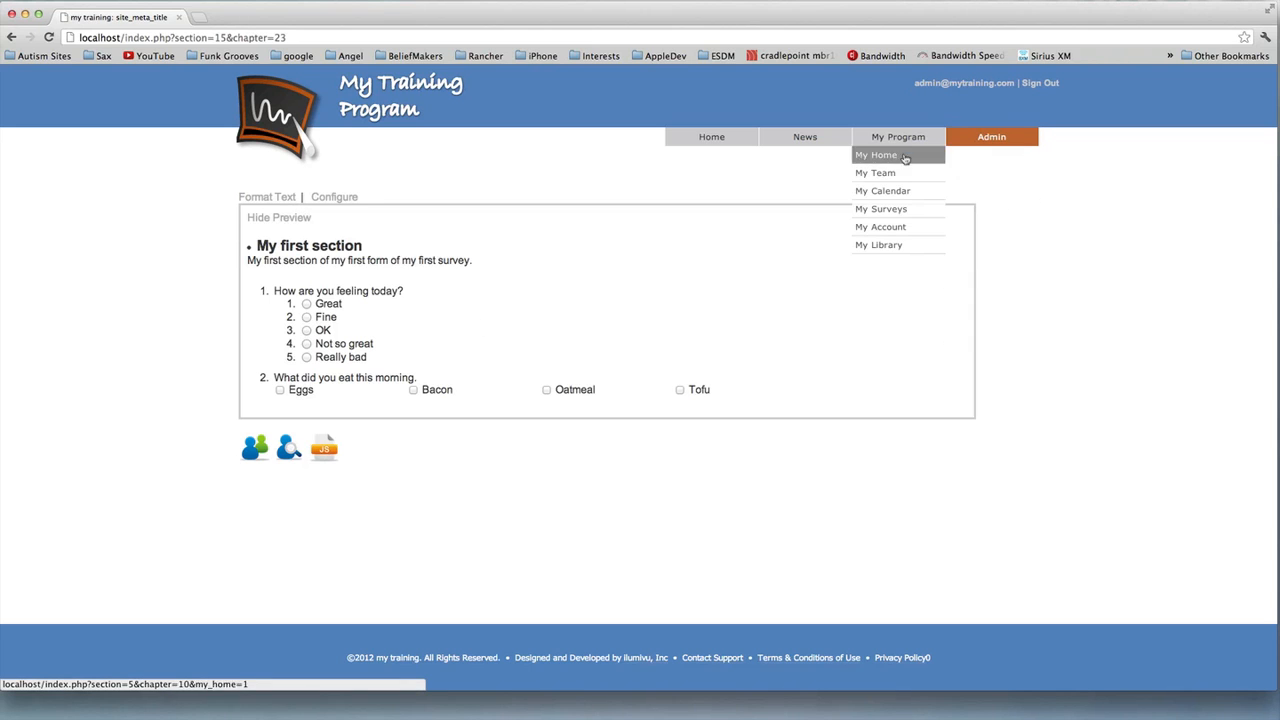
{"action": "left_click", "coordinate": [888, 210]}
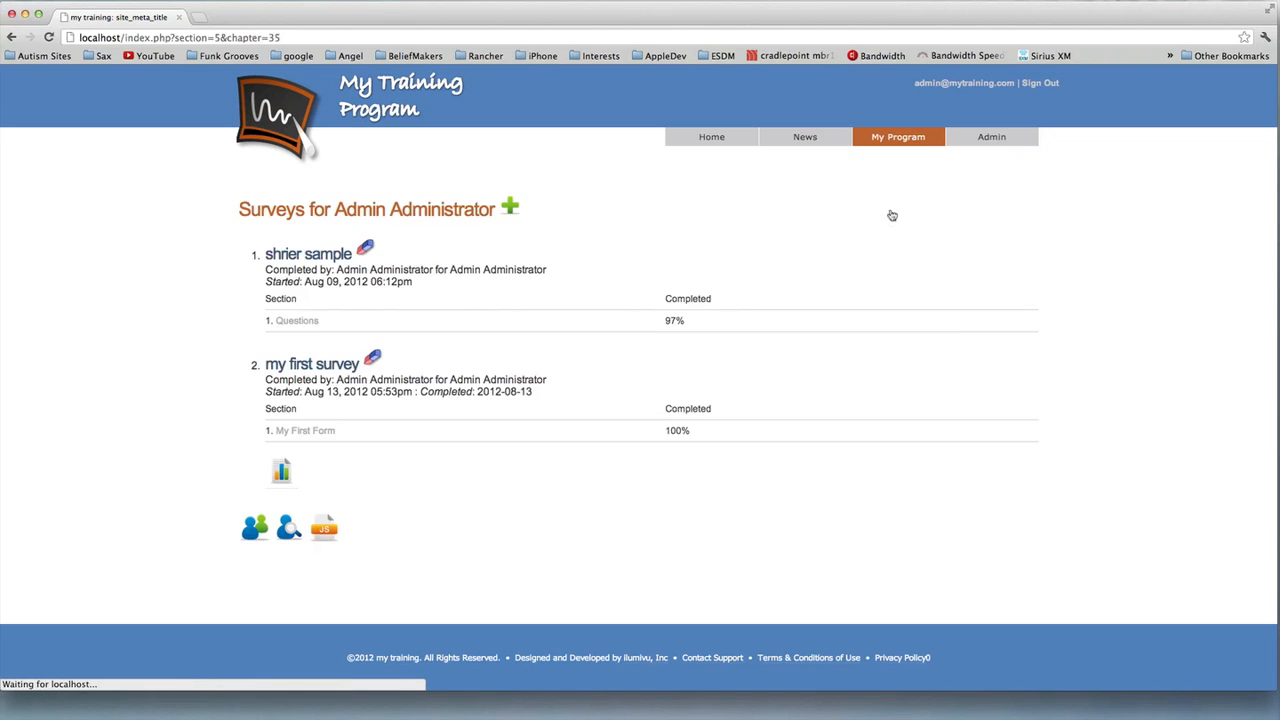
{"action": "left_click", "coordinate": [324, 432]}
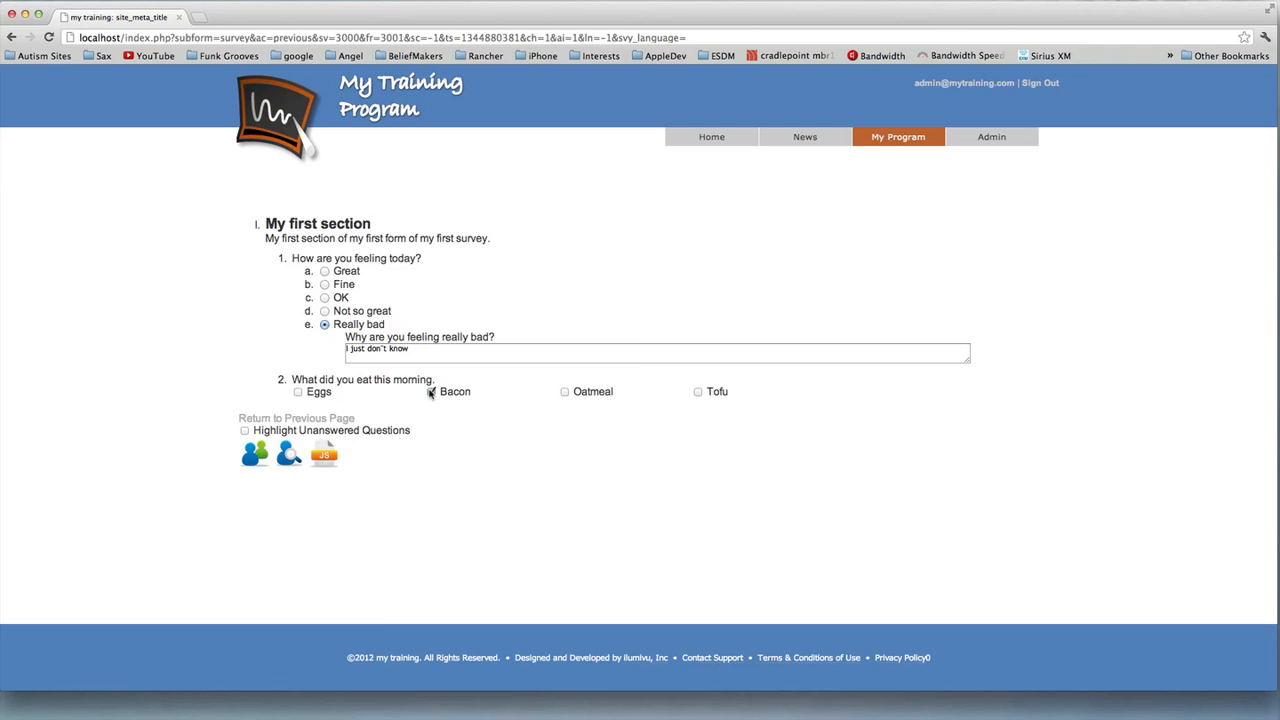
{"action": "left_click", "coordinate": [565, 391]}
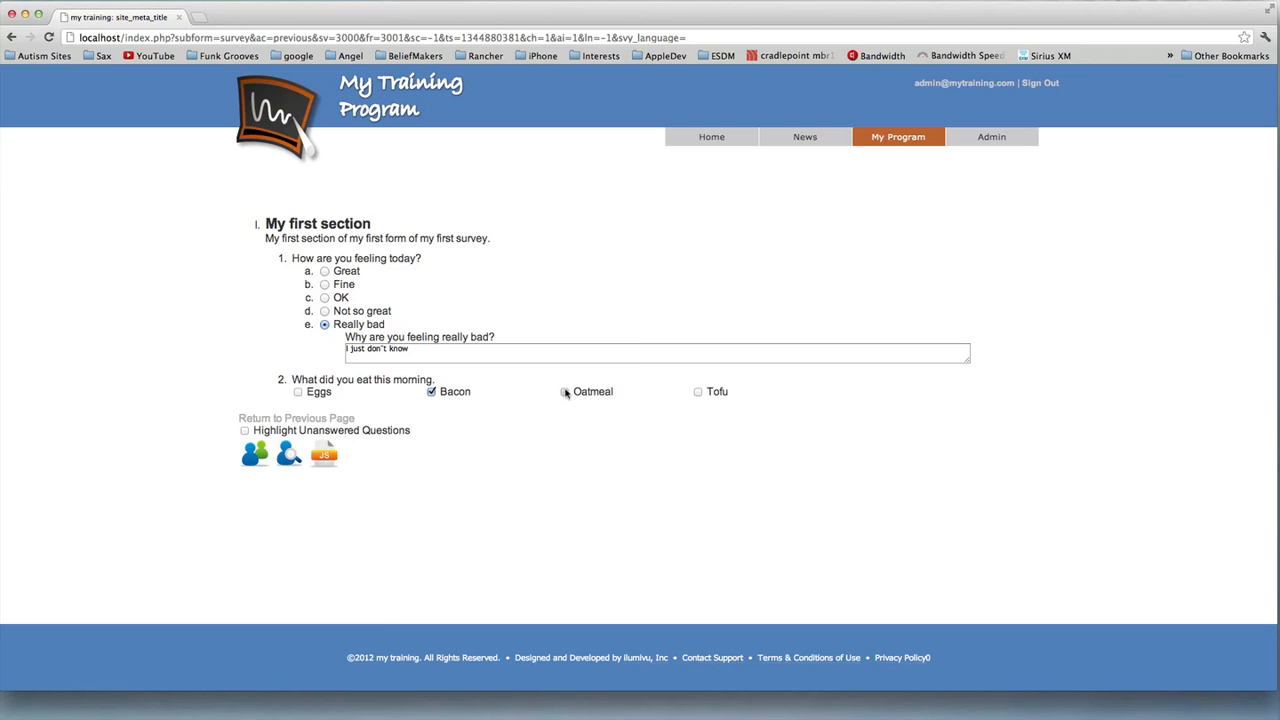
{"action": "left_click", "coordinate": [699, 392]}
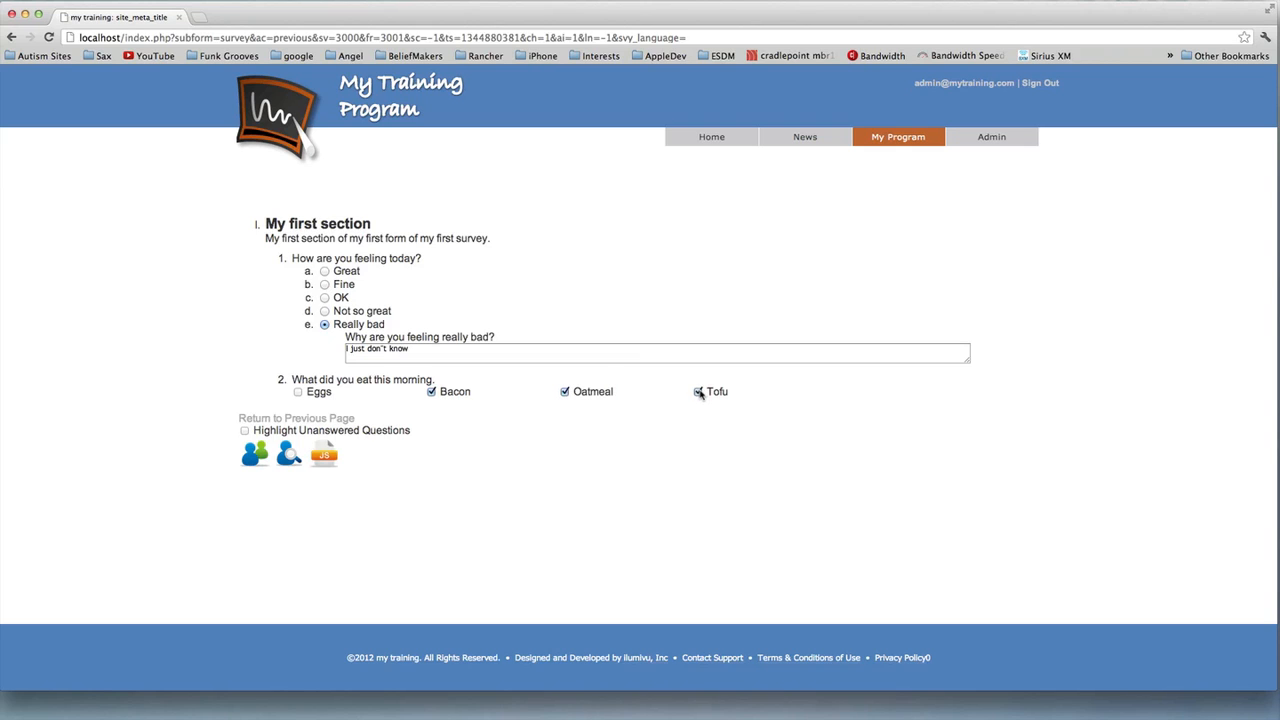
{"action": "left_click", "coordinate": [565, 391]}
- Switch the feeling answer between Fine, OK and Really bad to test the follow-up question, and finish on OK
{"action": "left_click", "coordinate": [325, 285]}
{"action": "left_click", "coordinate": [326, 299]}
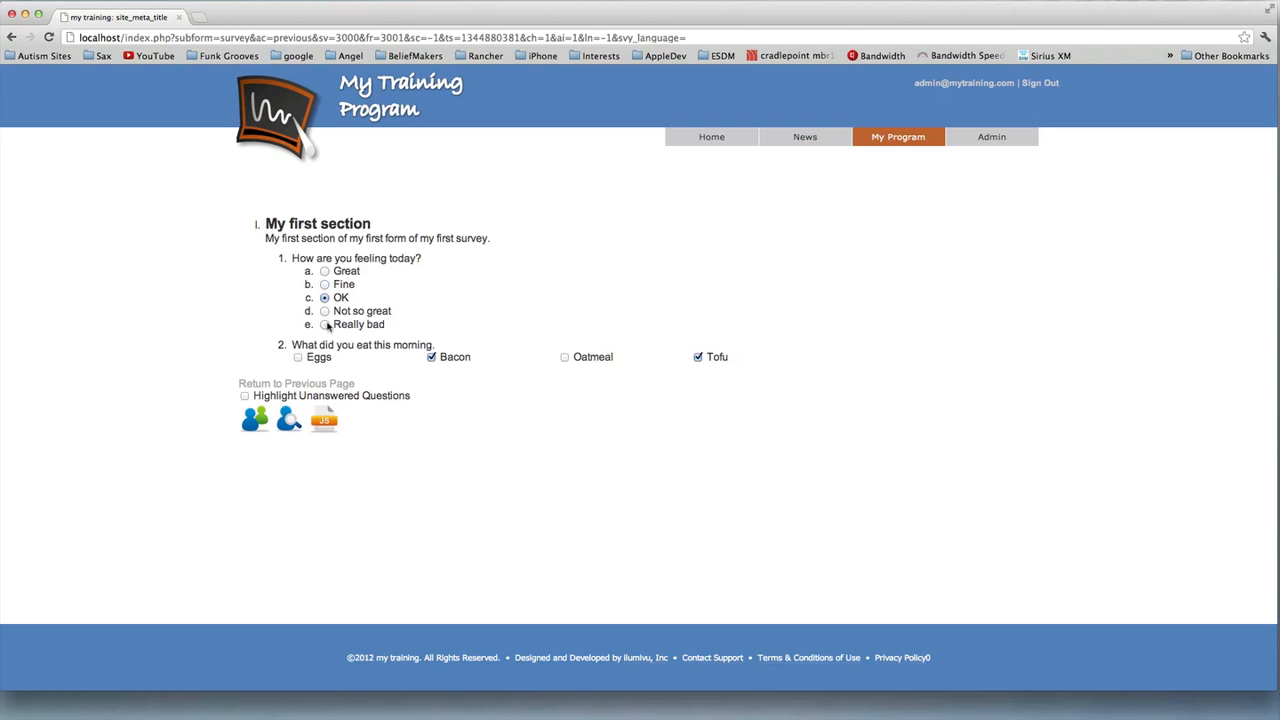
{"action": "left_click", "coordinate": [325, 325]}
{"action": "left_click", "coordinate": [390, 353]}
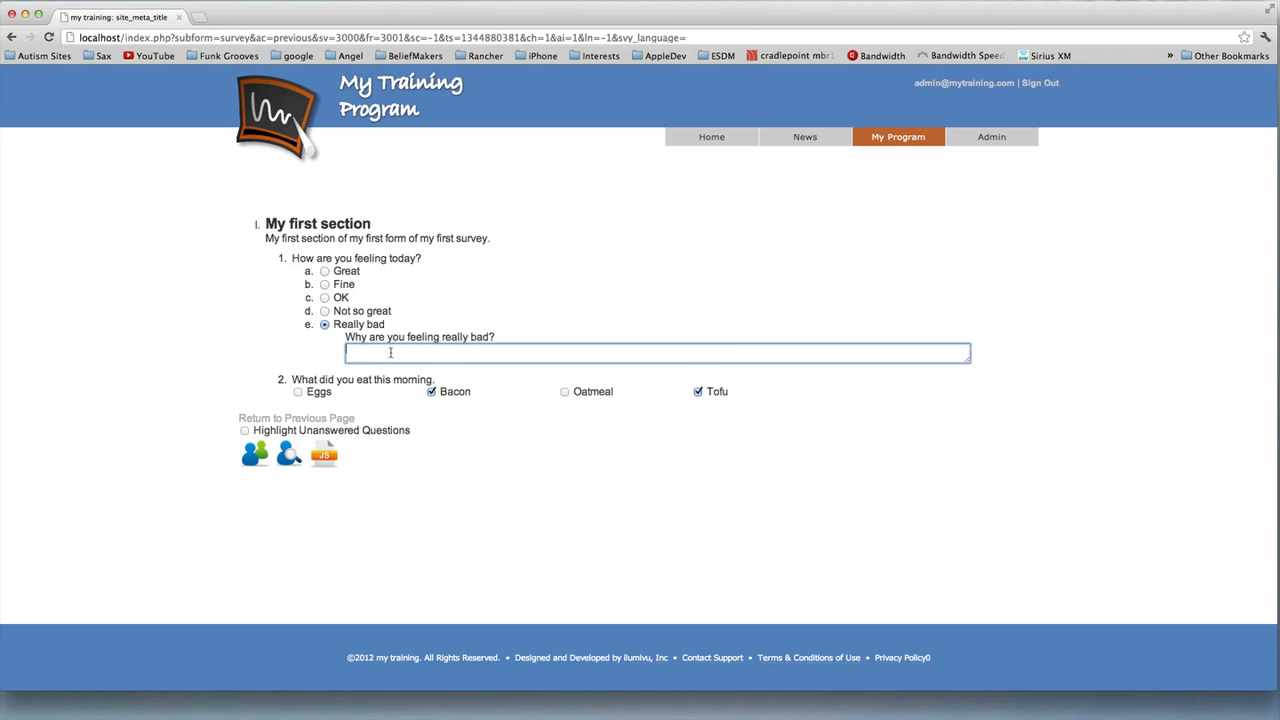
{"action": "left_click", "coordinate": [325, 298]}
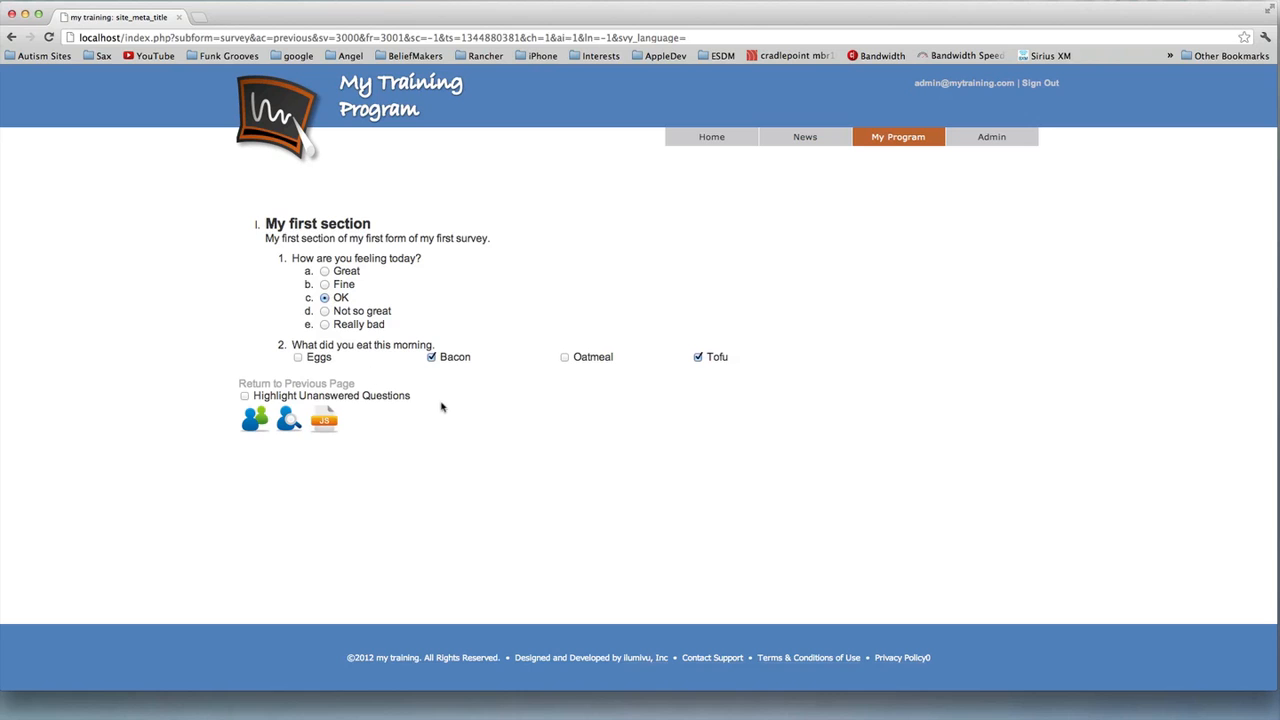
- Return to the Survey Editor and change the breakfast question's text to "What did you eat this morning?"
{"action": "mouse_move", "coordinate": [1001, 137]}
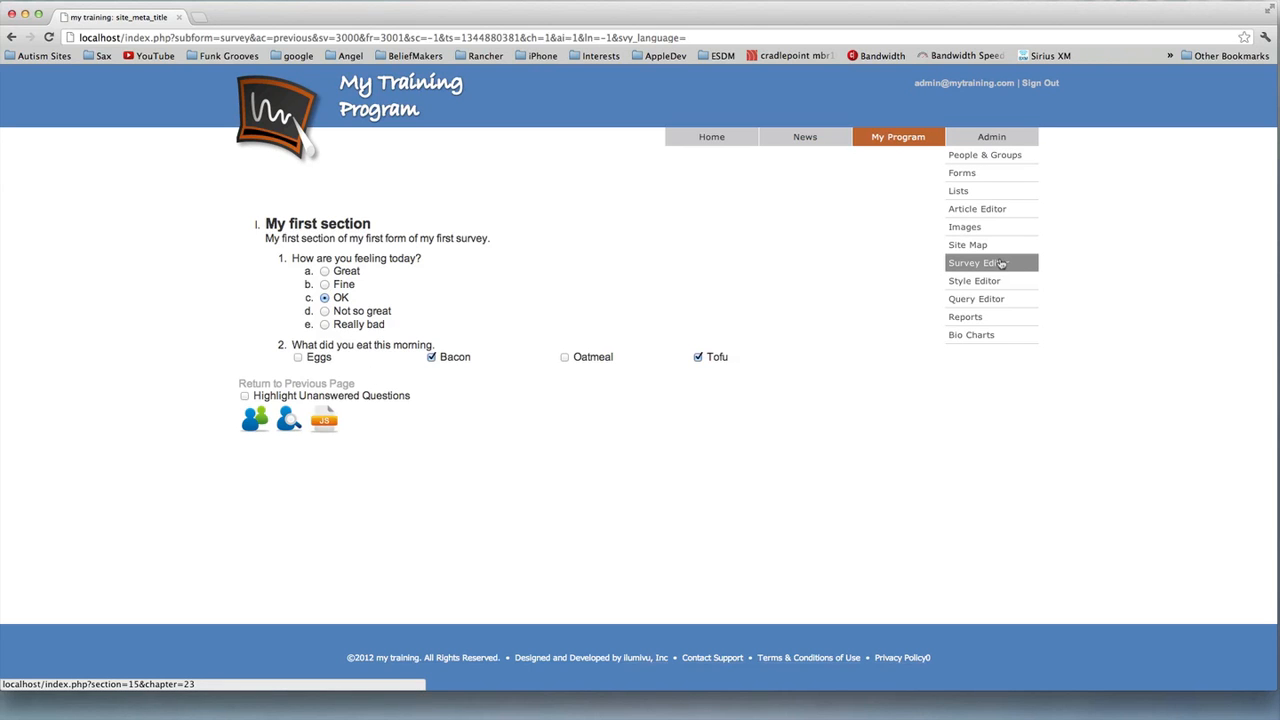
{"action": "left_click", "coordinate": [1000, 263]}
{"action": "scroll", "coordinate": [795, 374], "scroll_direction": "down", "scroll_amount": 5}
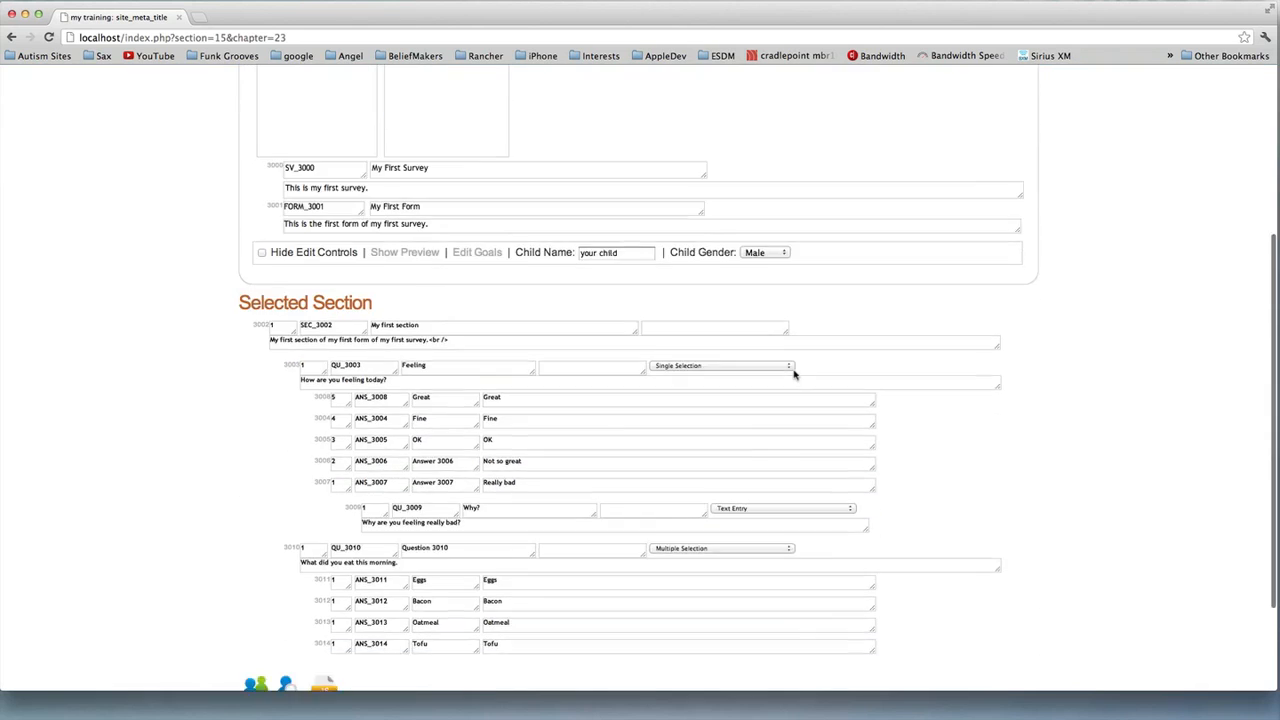
{"action": "scroll", "coordinate": [795, 374], "scroll_direction": "down", "scroll_amount": 2}
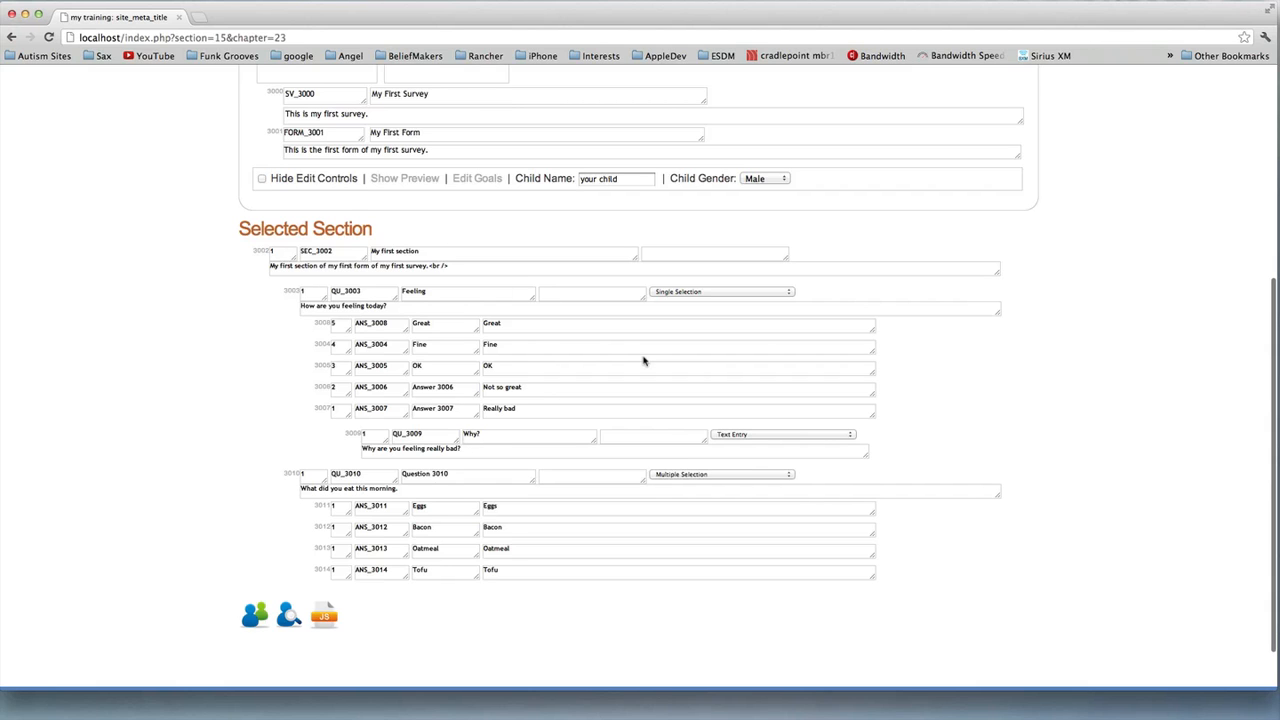
{"action": "scroll", "coordinate": [644, 361], "scroll_direction": "up", "scroll_amount": 1}
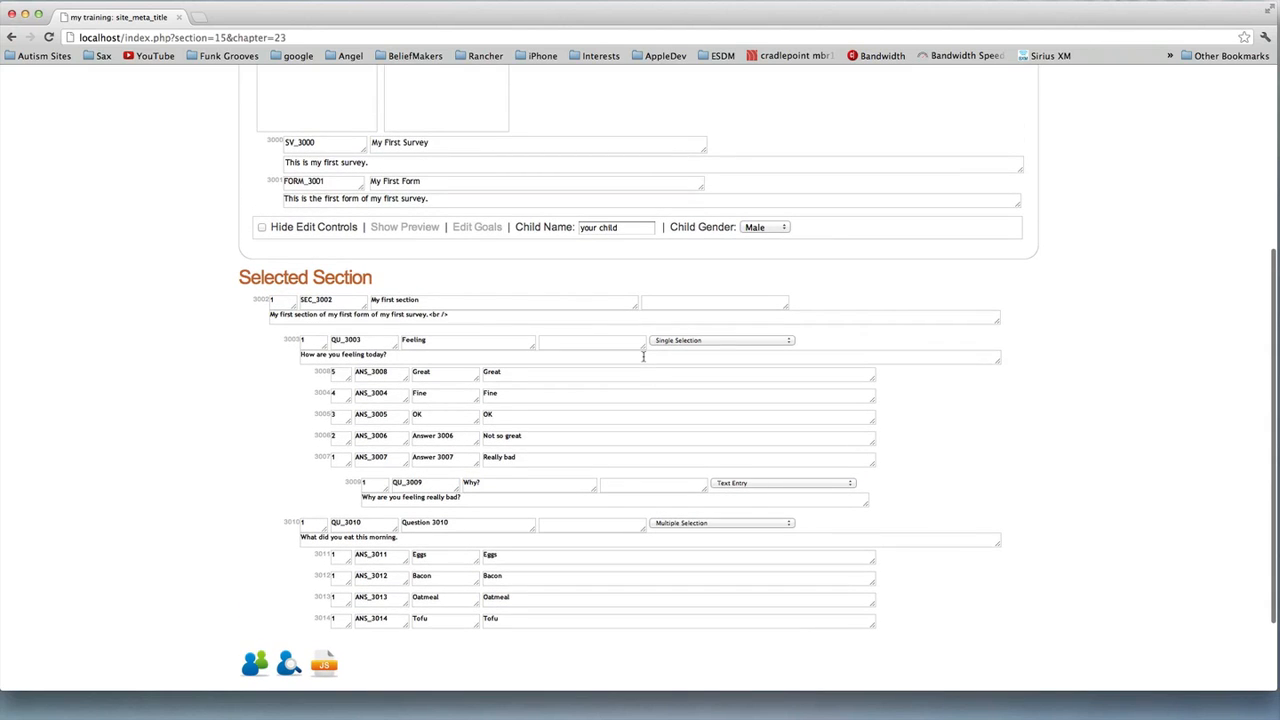
{"action": "scroll", "coordinate": [644, 356], "scroll_direction": "down", "scroll_amount": 3}
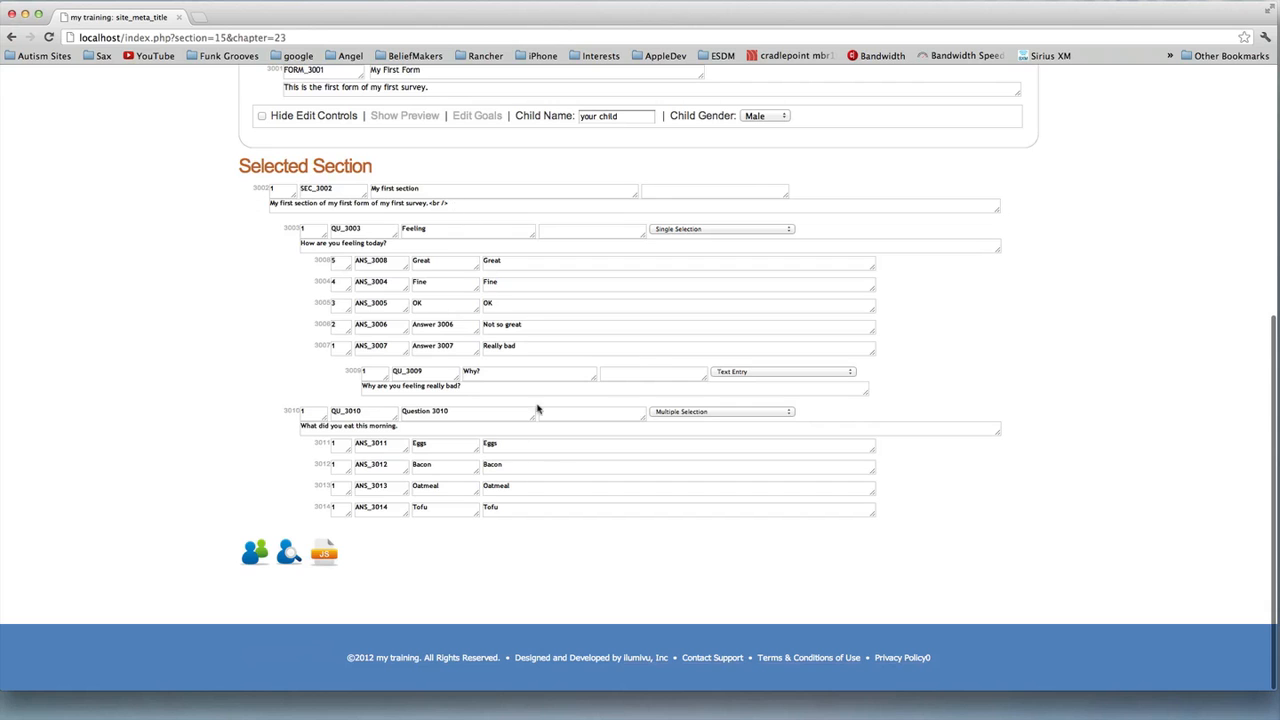
{"action": "scroll", "coordinate": [566, 508], "scroll_direction": "up", "scroll_amount": 4}
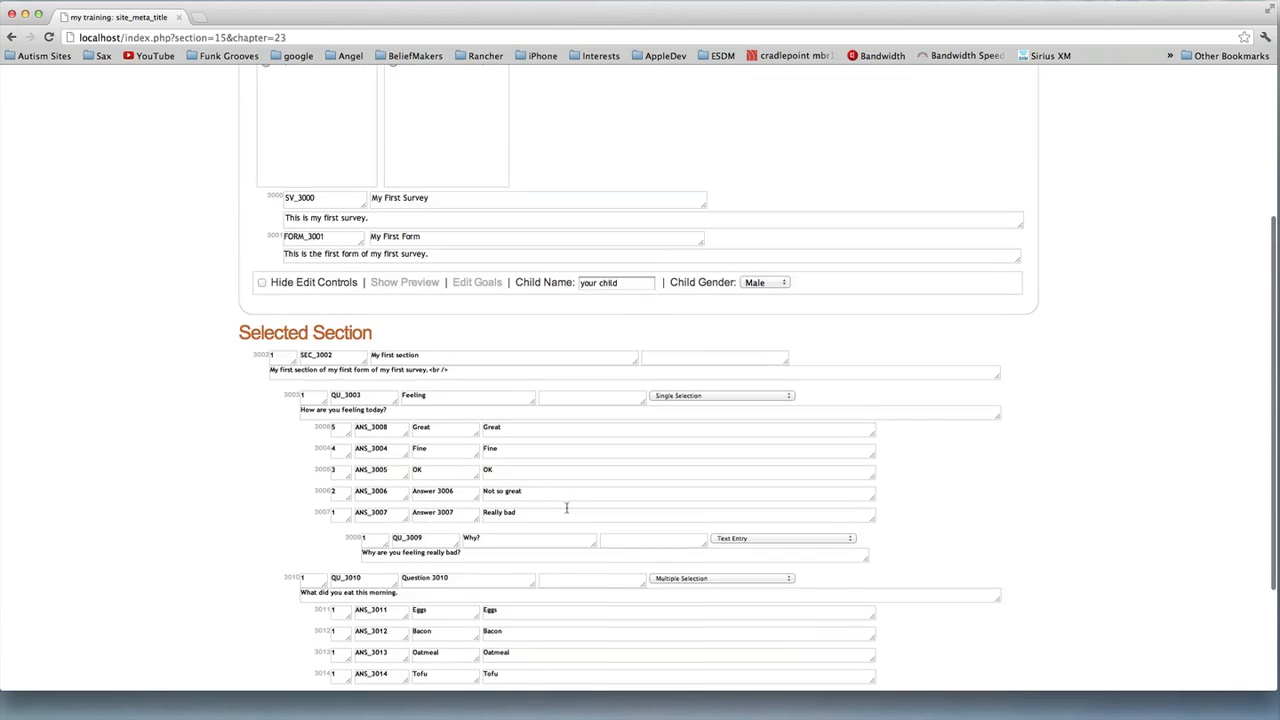
{"action": "scroll", "coordinate": [566, 512], "scroll_direction": "up", "scroll_amount": 1}
{"action": "scroll", "coordinate": [566, 512], "scroll_direction": "down", "scroll_amount": 5}
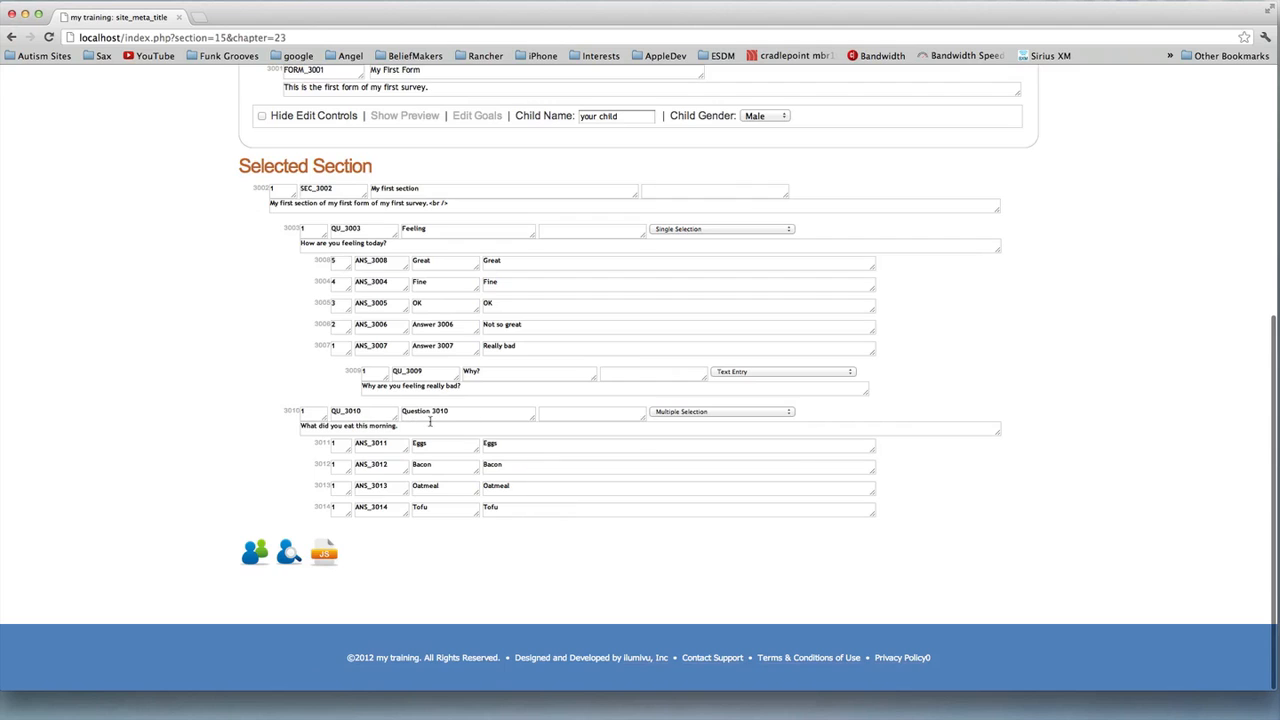
{"action": "left_click", "coordinate": [428, 427]}
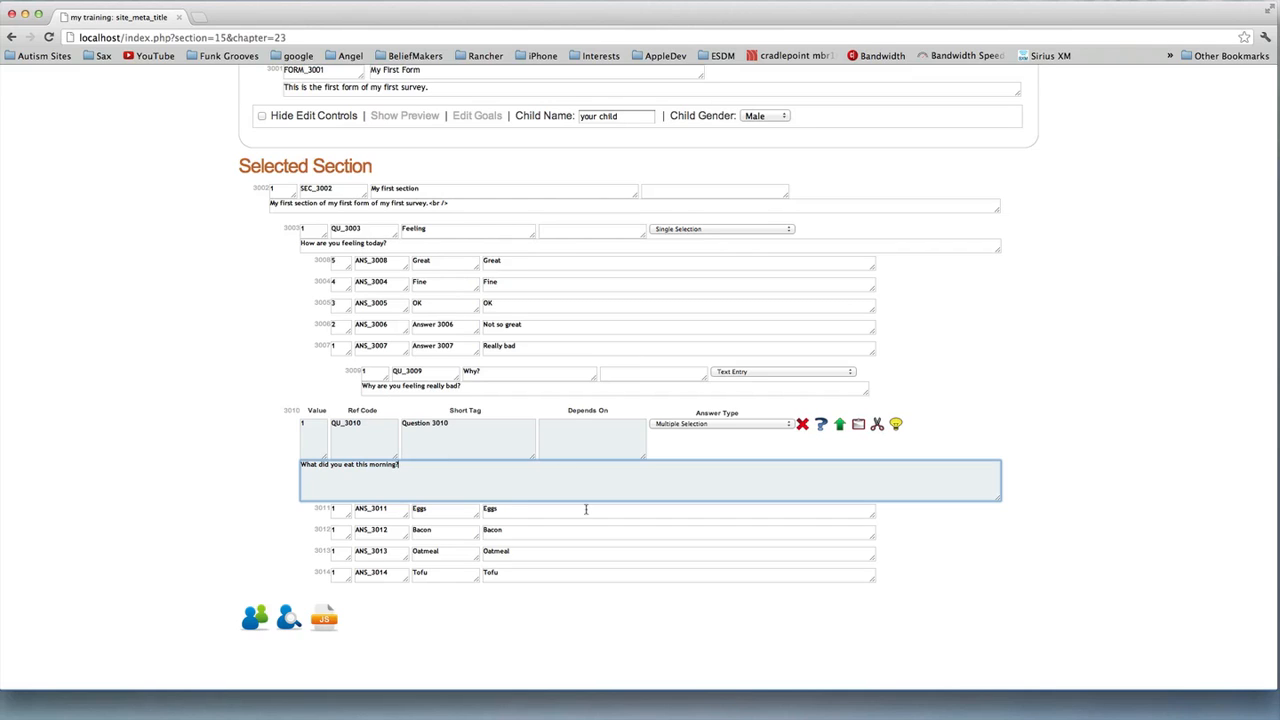
- Make the breakfast question depend on the Feeling question's Great answer with the condition "3003 = 5"
{"action": "left_click", "coordinate": [586, 436]}
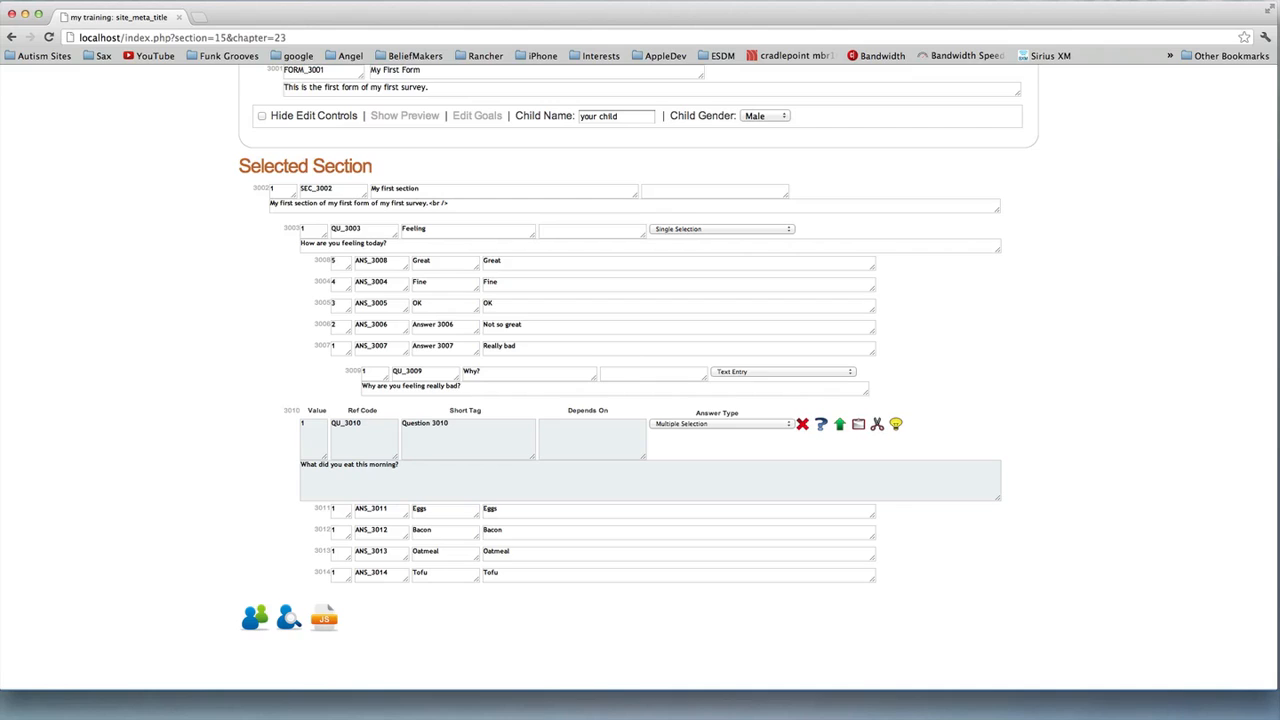
{"action": "left_click", "coordinate": [608, 427]}
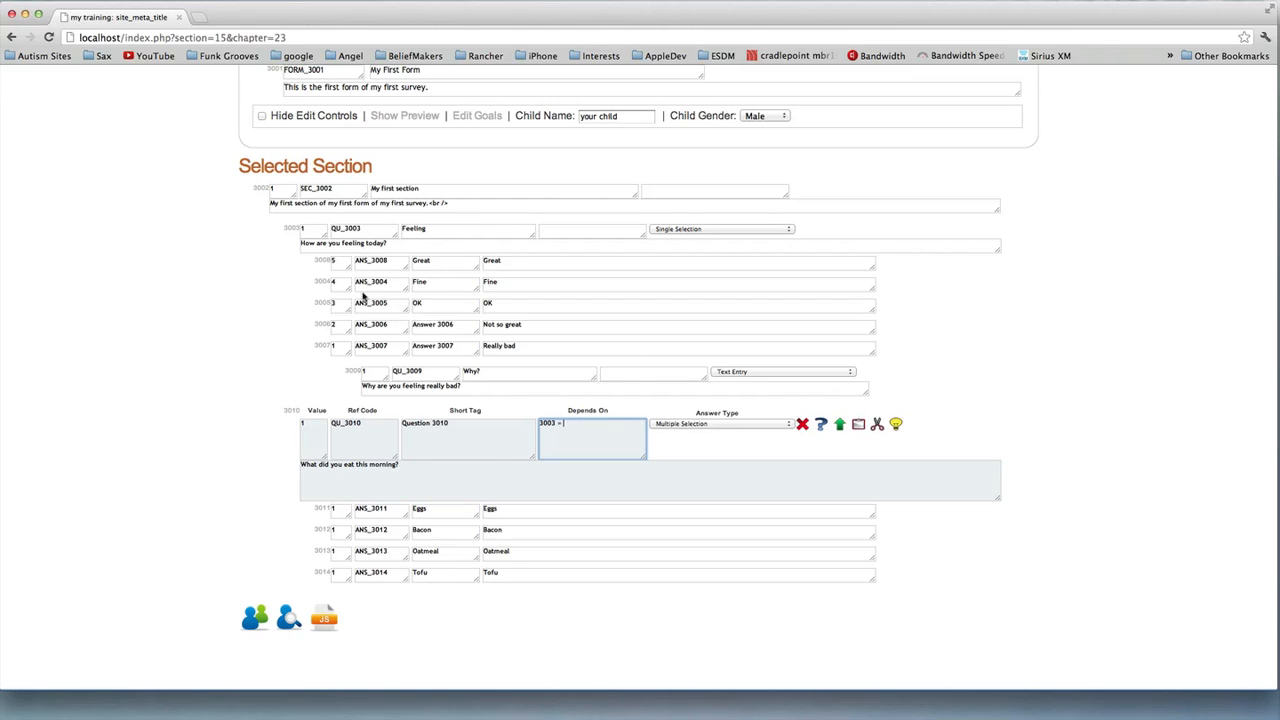
{"action": "type", "text": "3003 = 5"}
{"action": "key", "text": "Tab"}
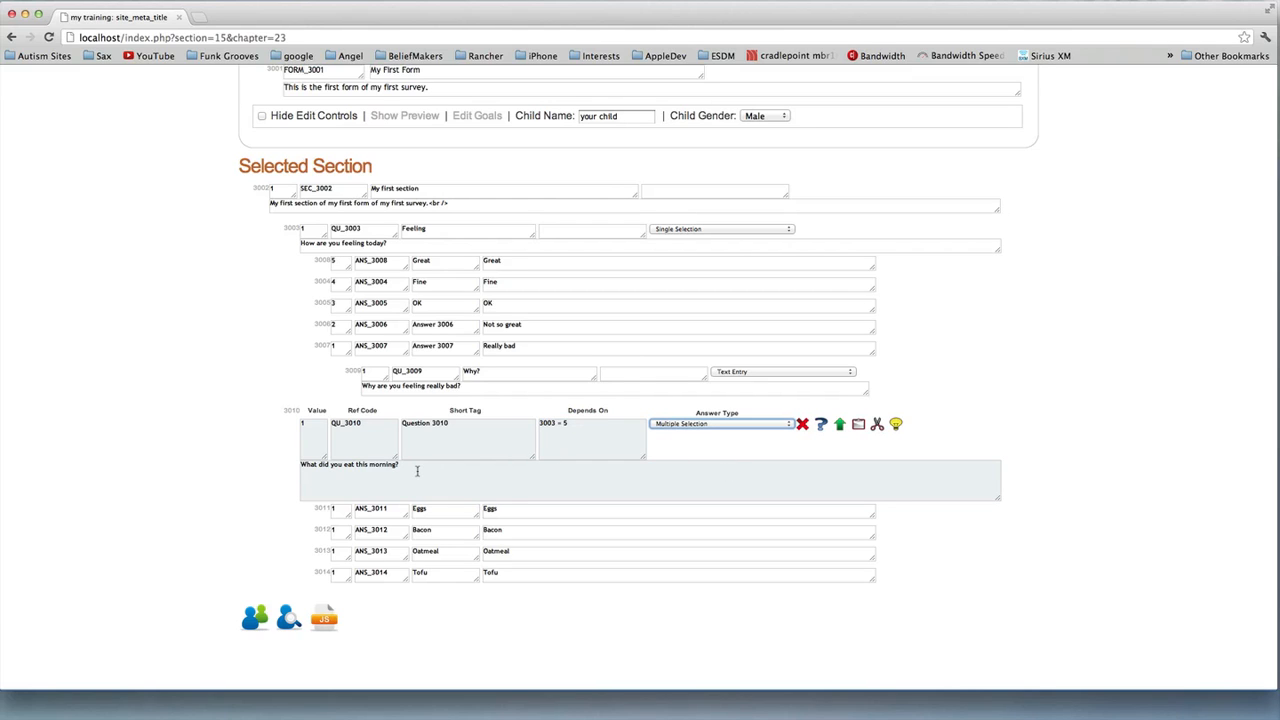
- Open My First Form from My Surveys and change the feeling answer to Great to test the breakfast question's dependency
{"action": "left_click", "coordinate": [555, 305]}
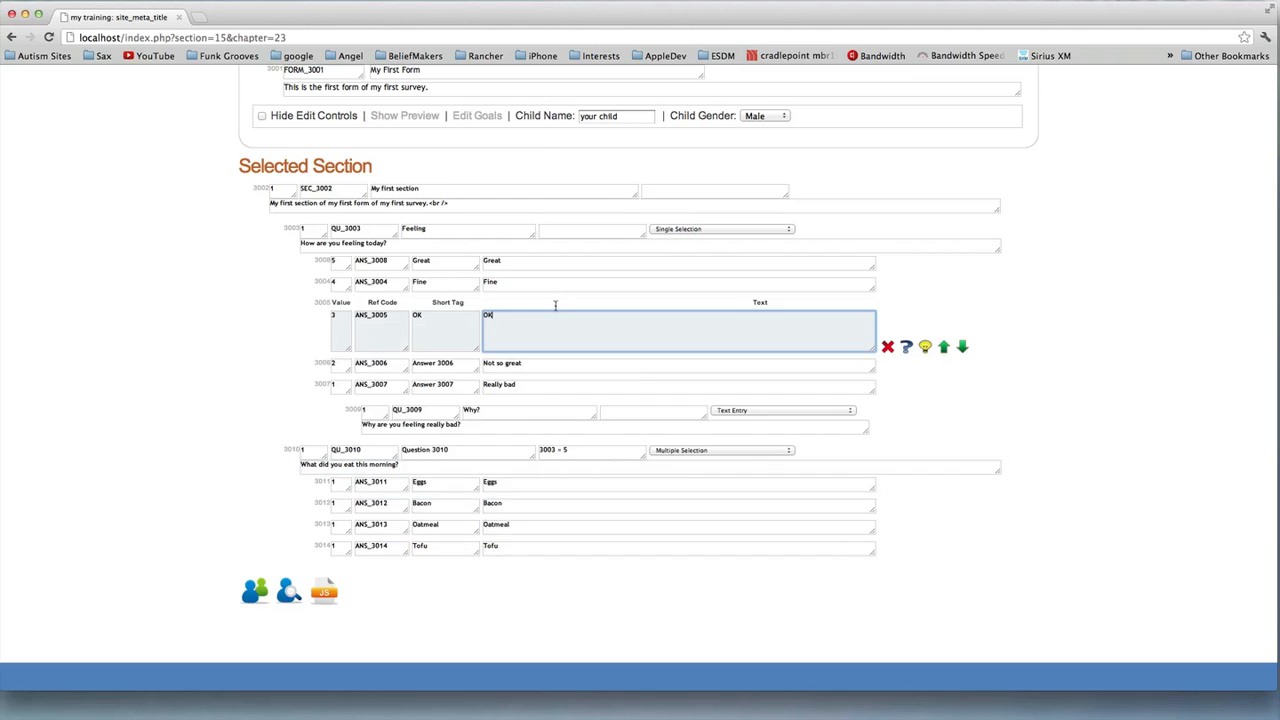
{"action": "scroll", "coordinate": [545, 295], "scroll_direction": "up", "scroll_amount": 3}
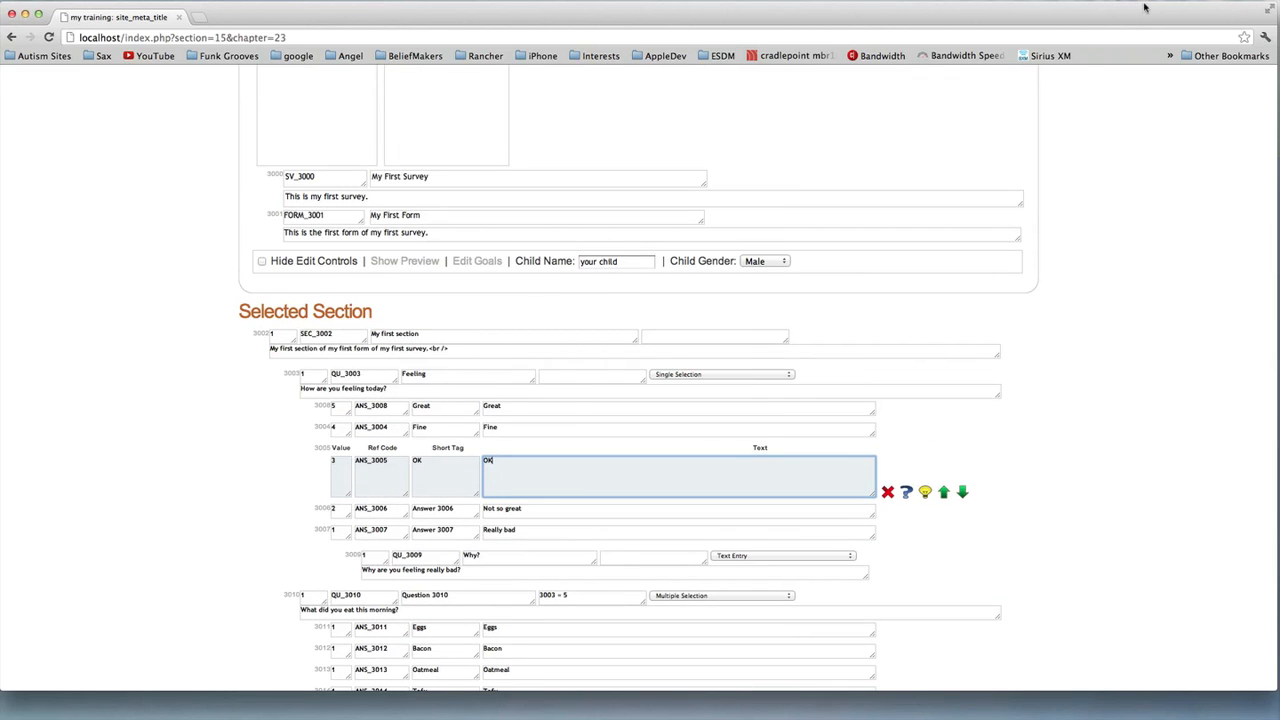
{"action": "scroll", "coordinate": [1158, 122], "scroll_direction": "up", "scroll_amount": 5}
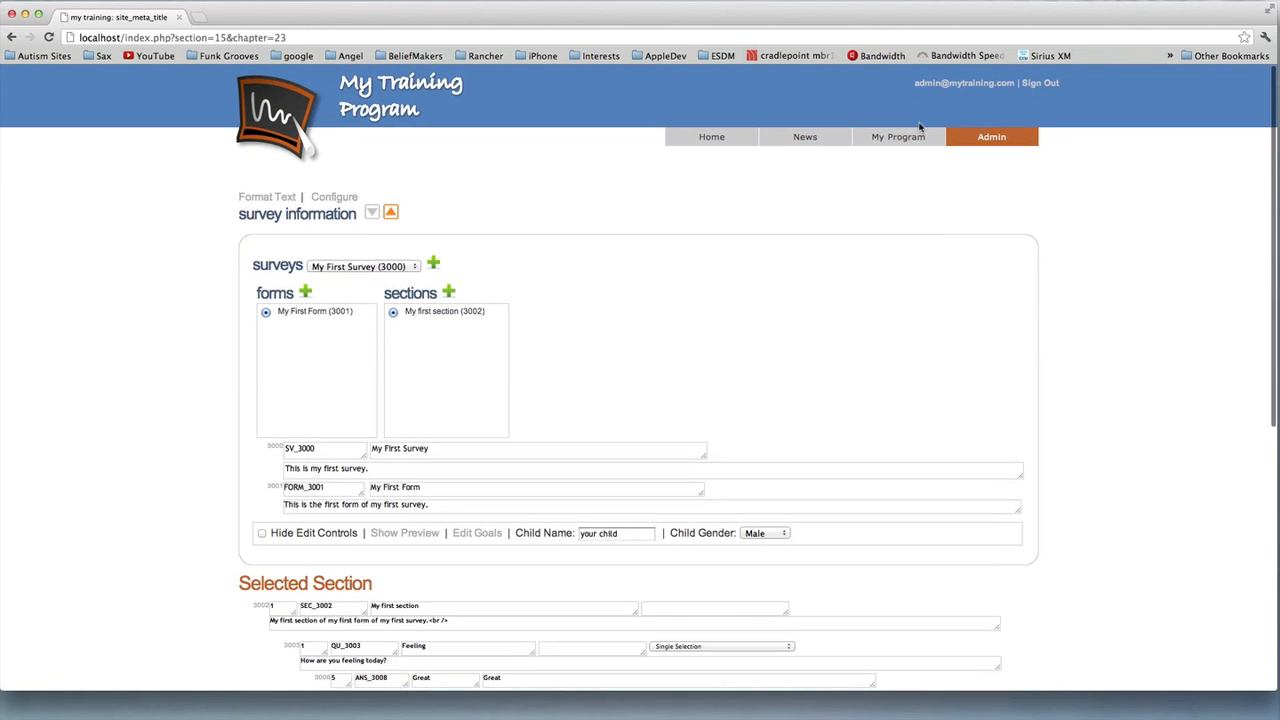
{"action": "mouse_move", "coordinate": [884, 140]}
{"action": "left_click", "coordinate": [895, 210]}
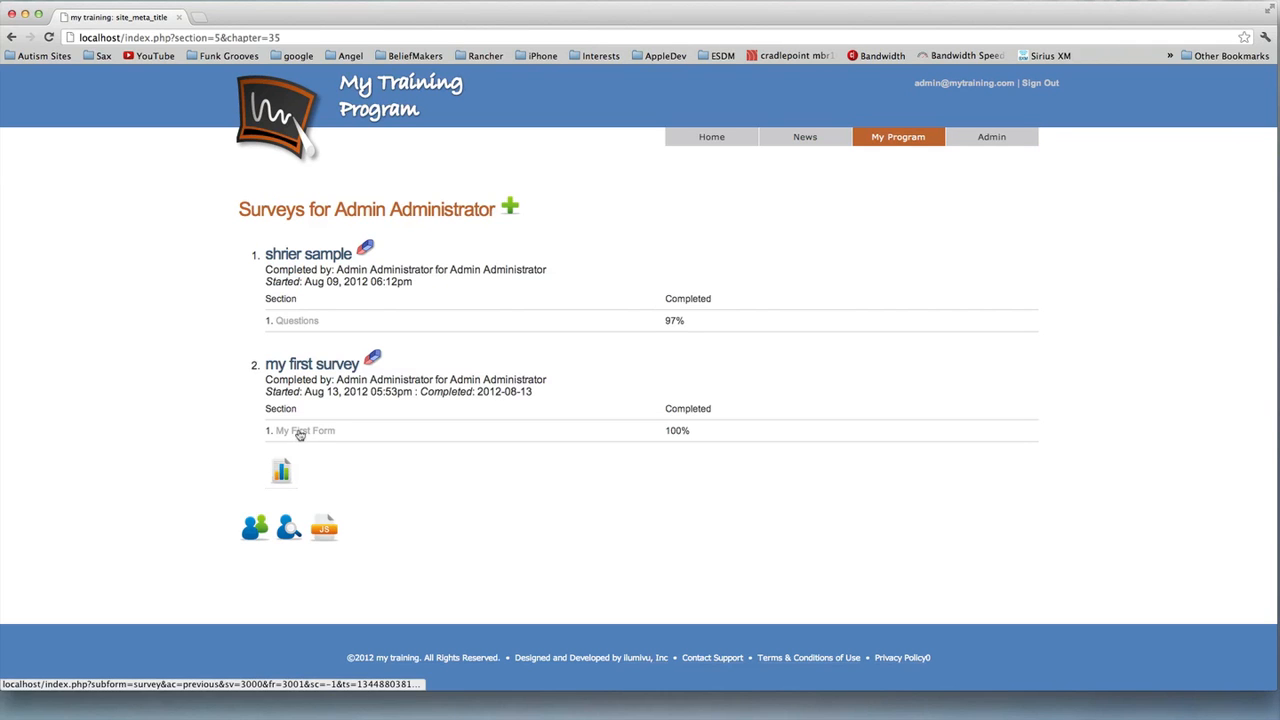
{"action": "left_click", "coordinate": [299, 433]}
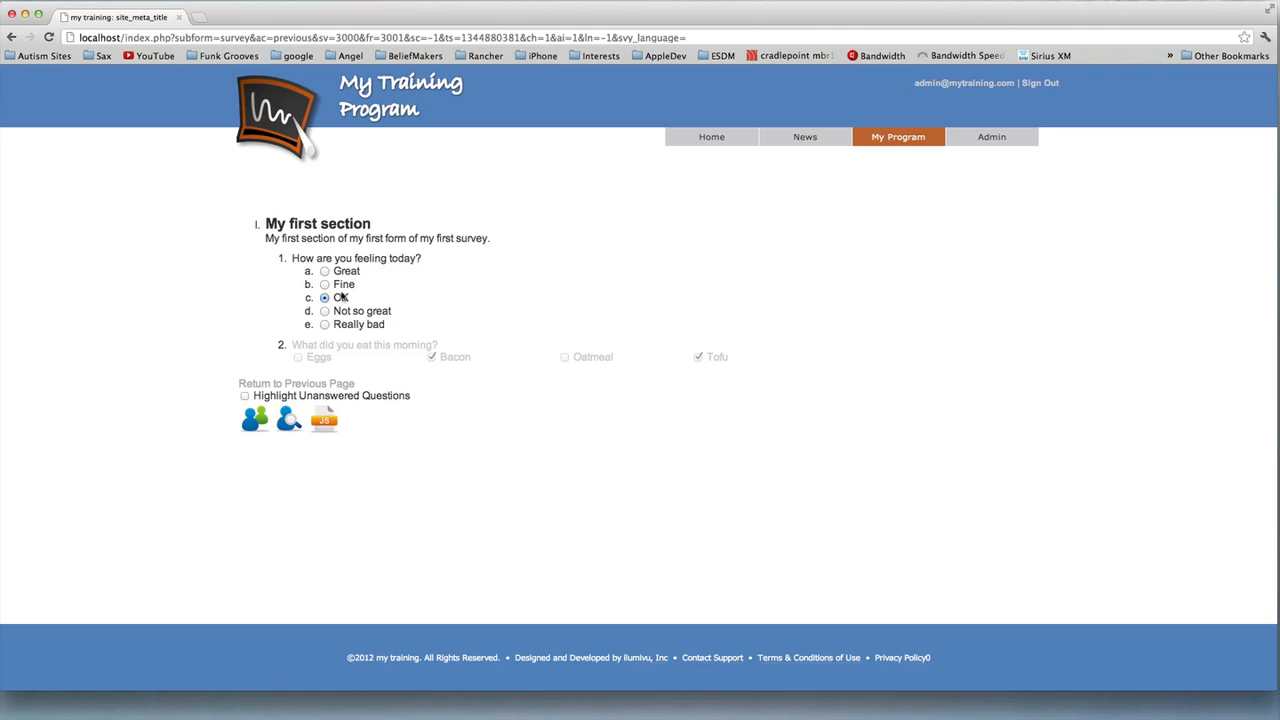
{"action": "left_click", "coordinate": [324, 272]}
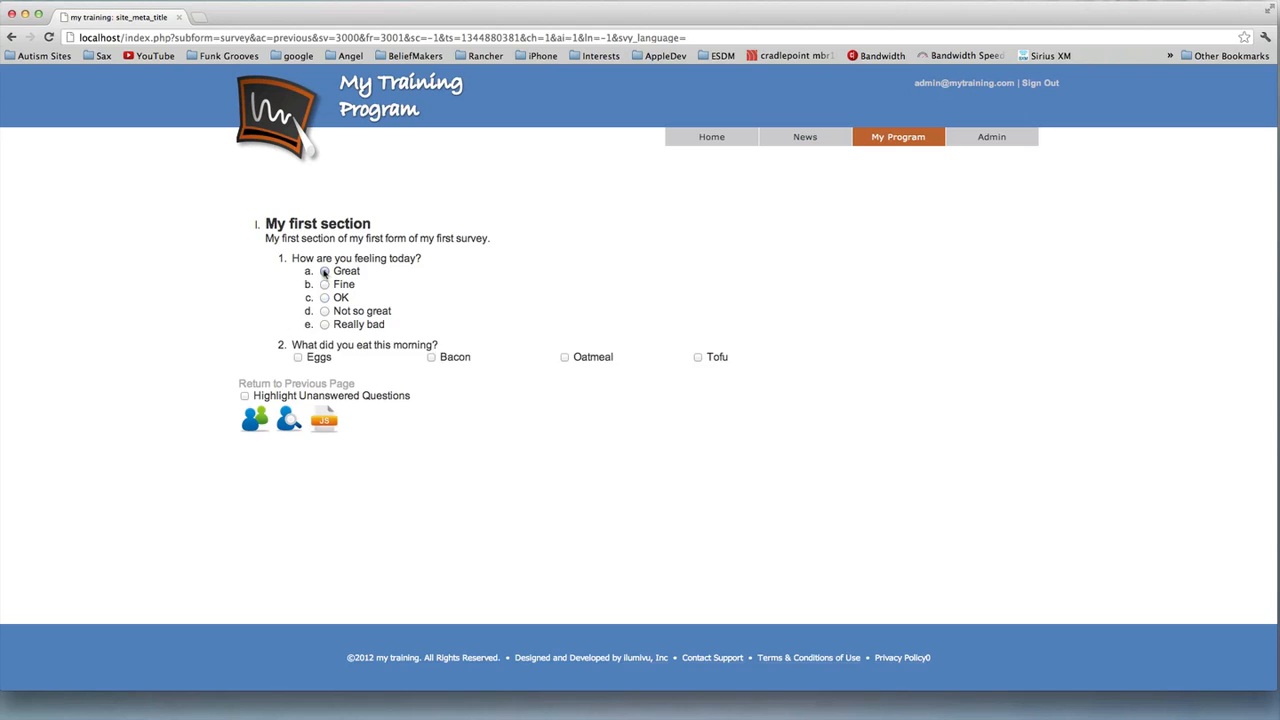